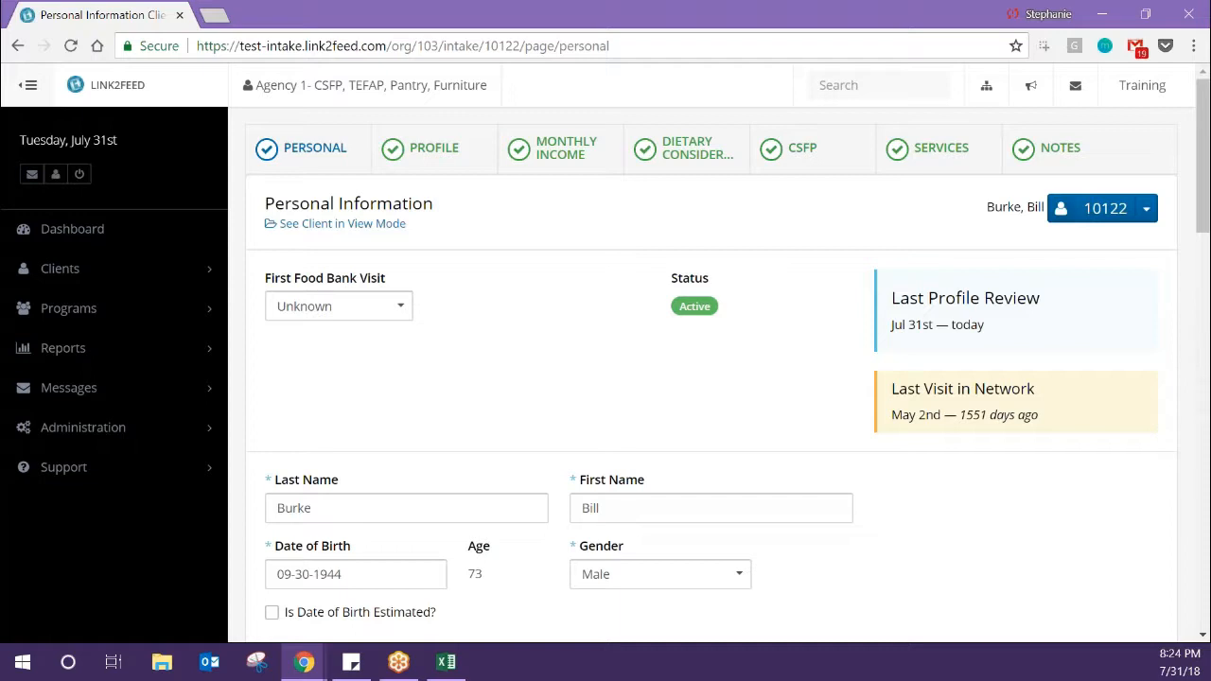
Switch to the CSFP tab and look over the empty CSFP Client Info fields.
left_click(775, 161)
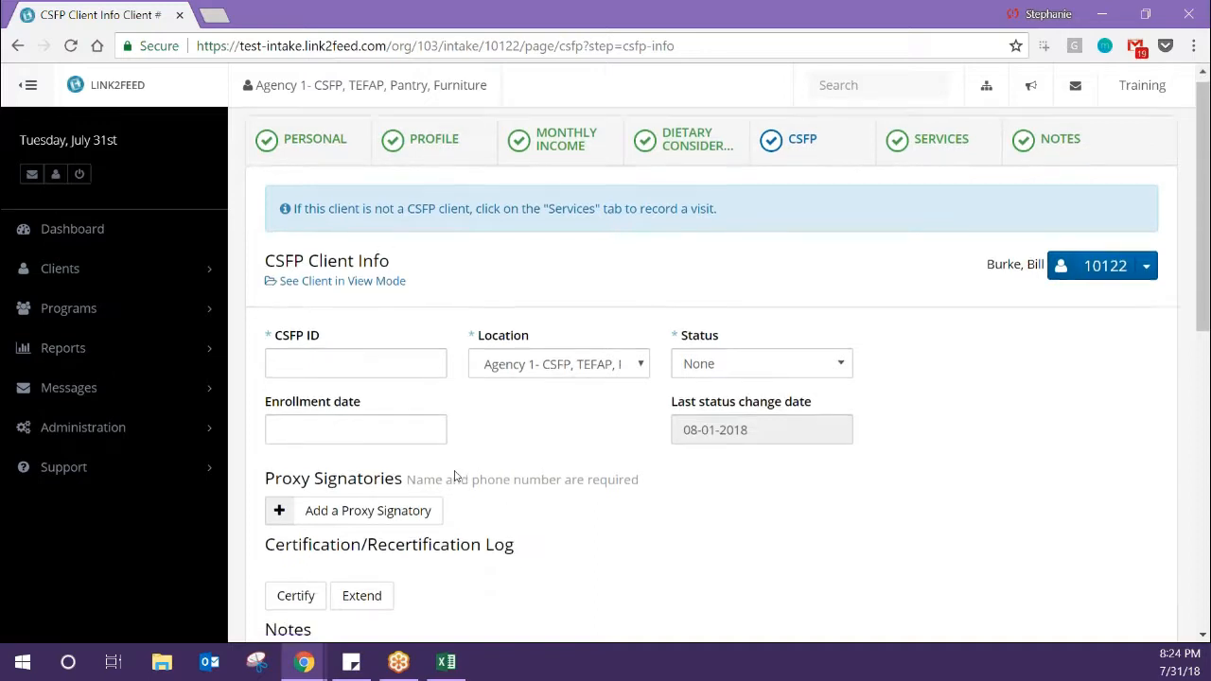
scroll(454, 475, "down", 2)
Enter the client's CSFP ID and keep 'Agency 1- CSFP, TEFAP, Pantry, Furniture' as the location.
left_click(376, 210)
scroll(377, 210, "up", 1)
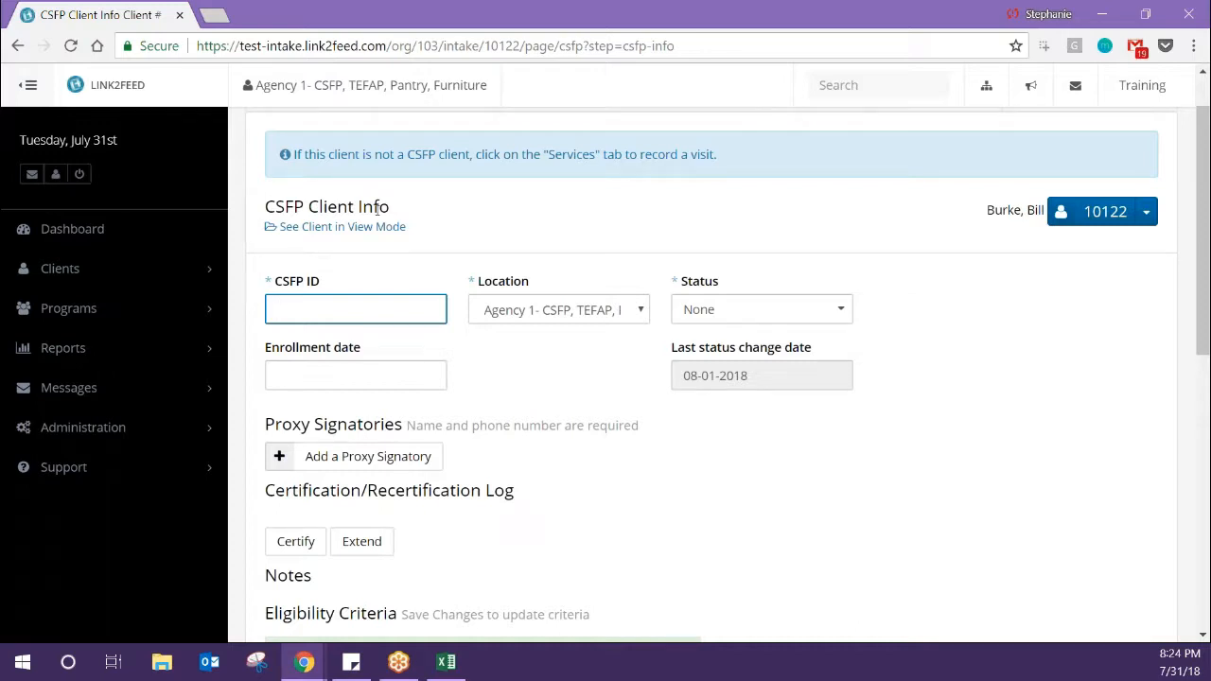
type("10122")
left_click(605, 310)
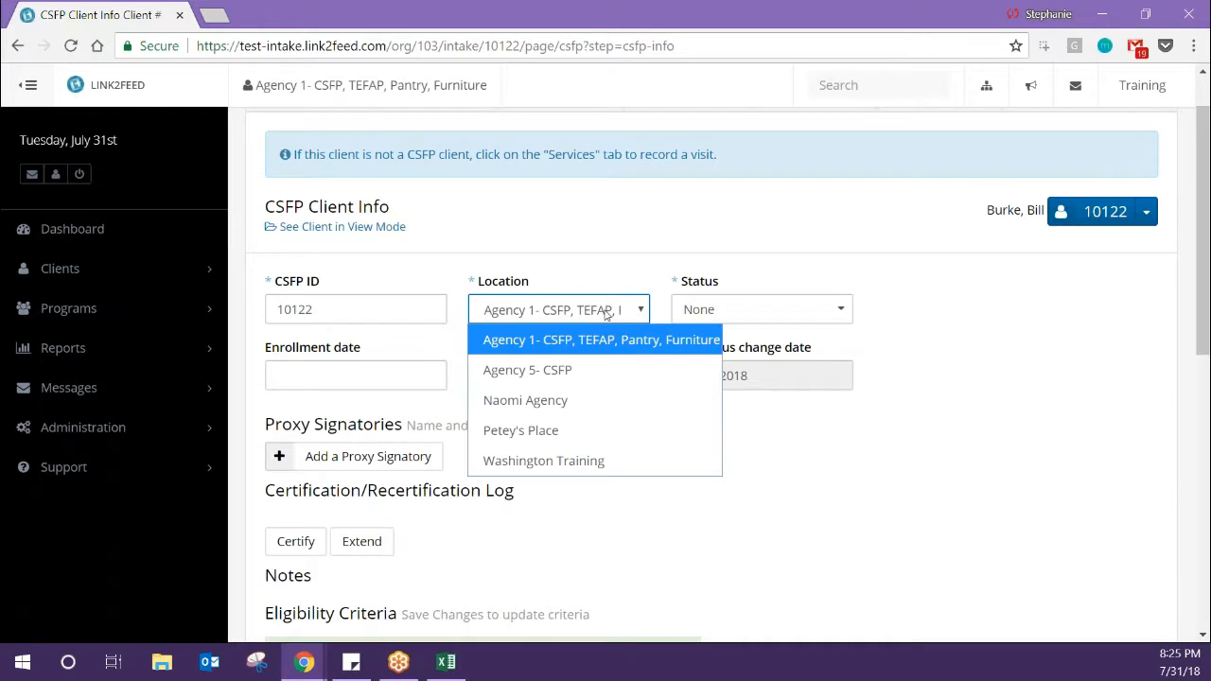
left_click(605, 312)
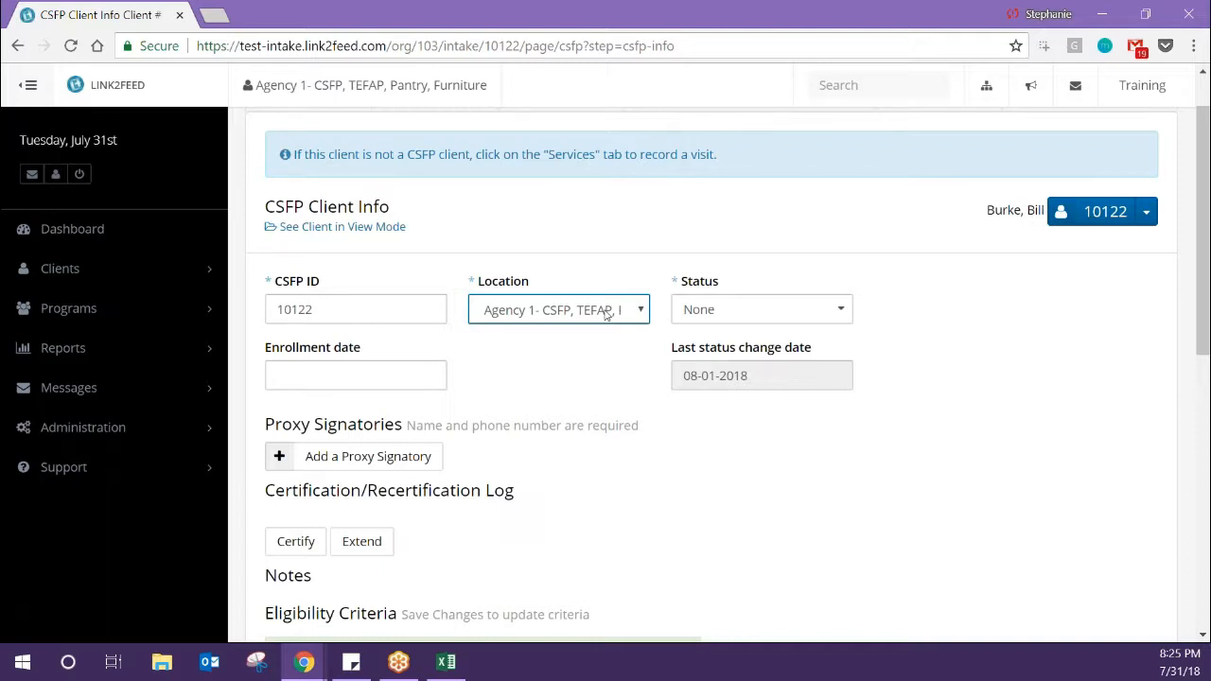
left_click(606, 312)
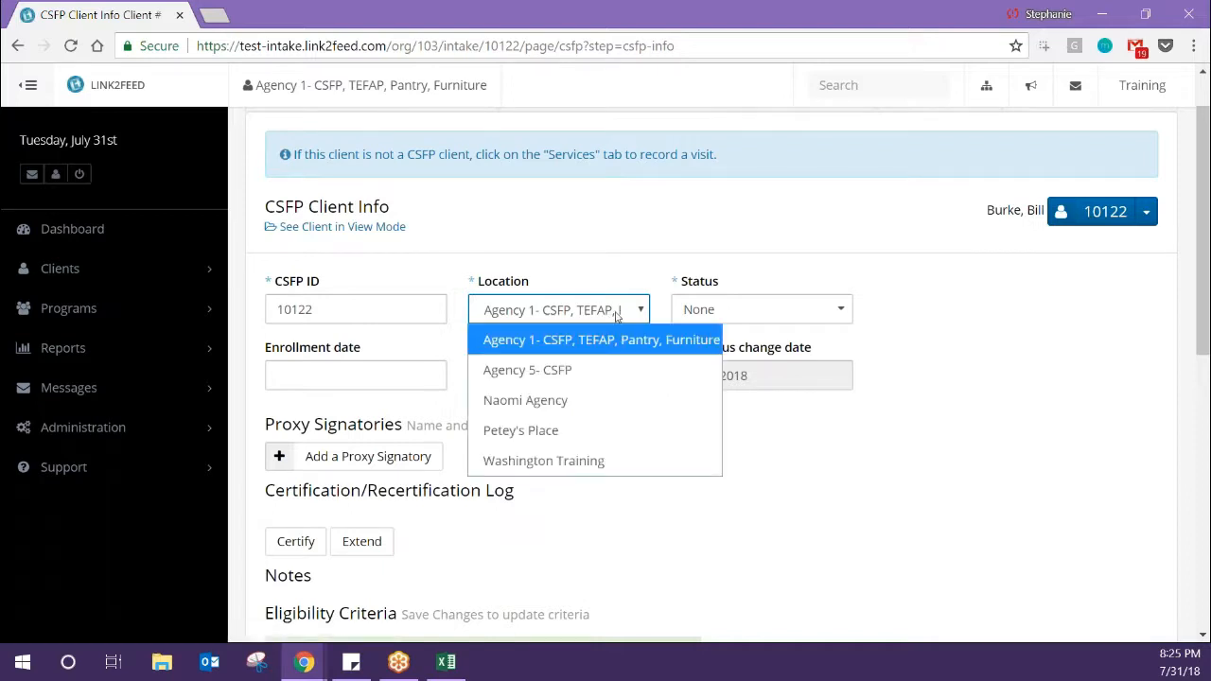
left_click(727, 311)
left_click(725, 309)
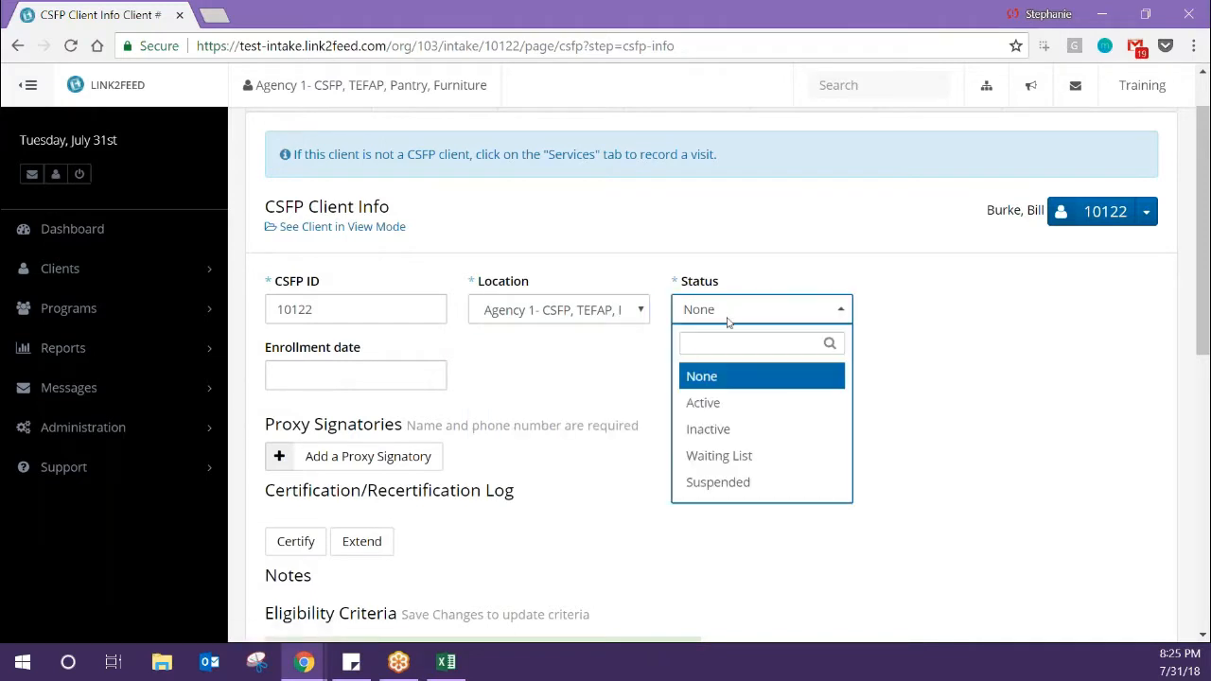
Set the CSFP status to Active and the enrollment date to 07-27-2018.
left_click(726, 406)
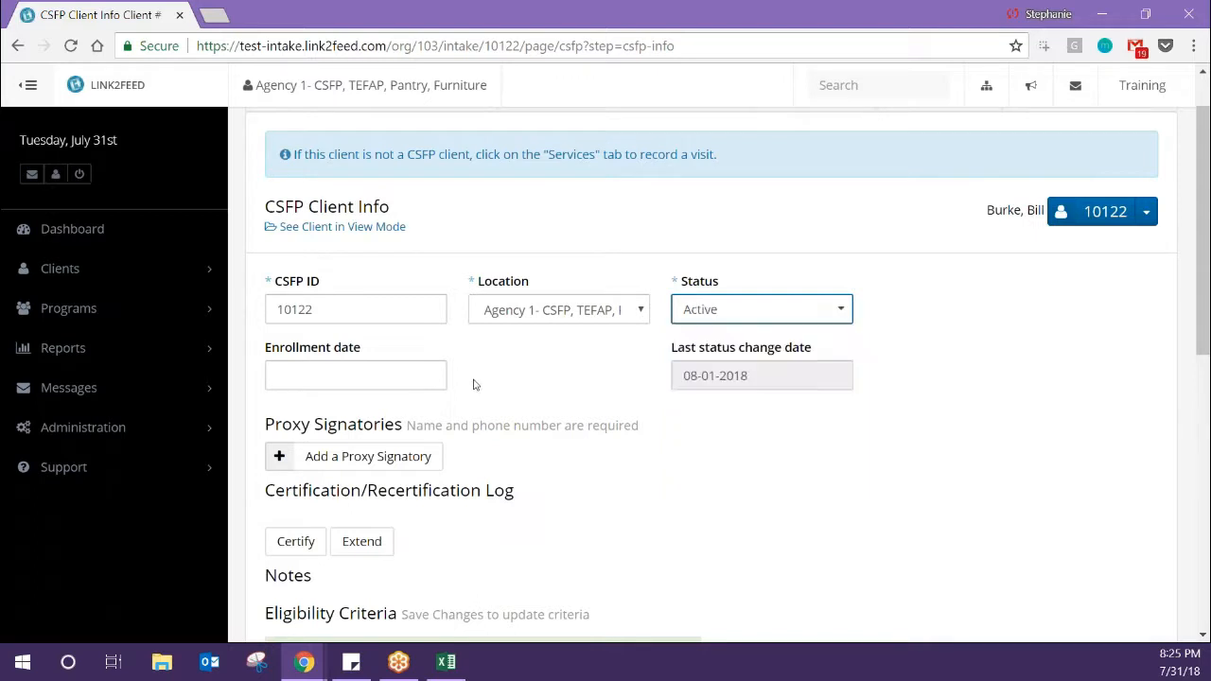
left_click(405, 372)
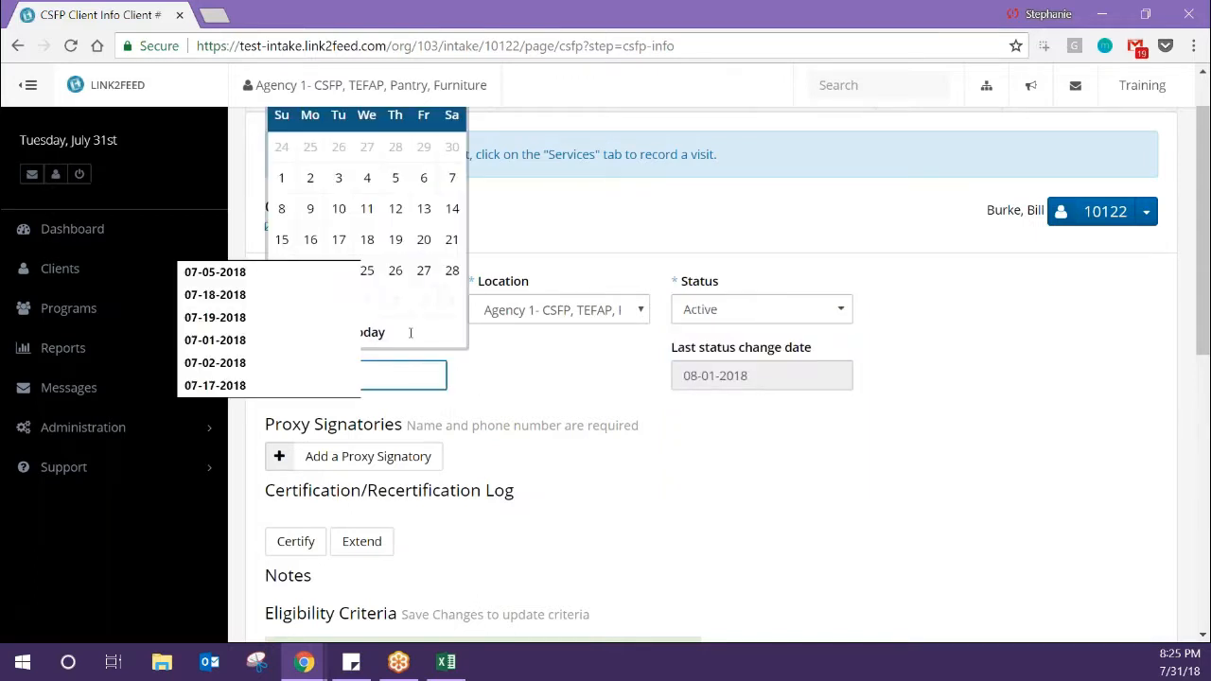
left_click(424, 276)
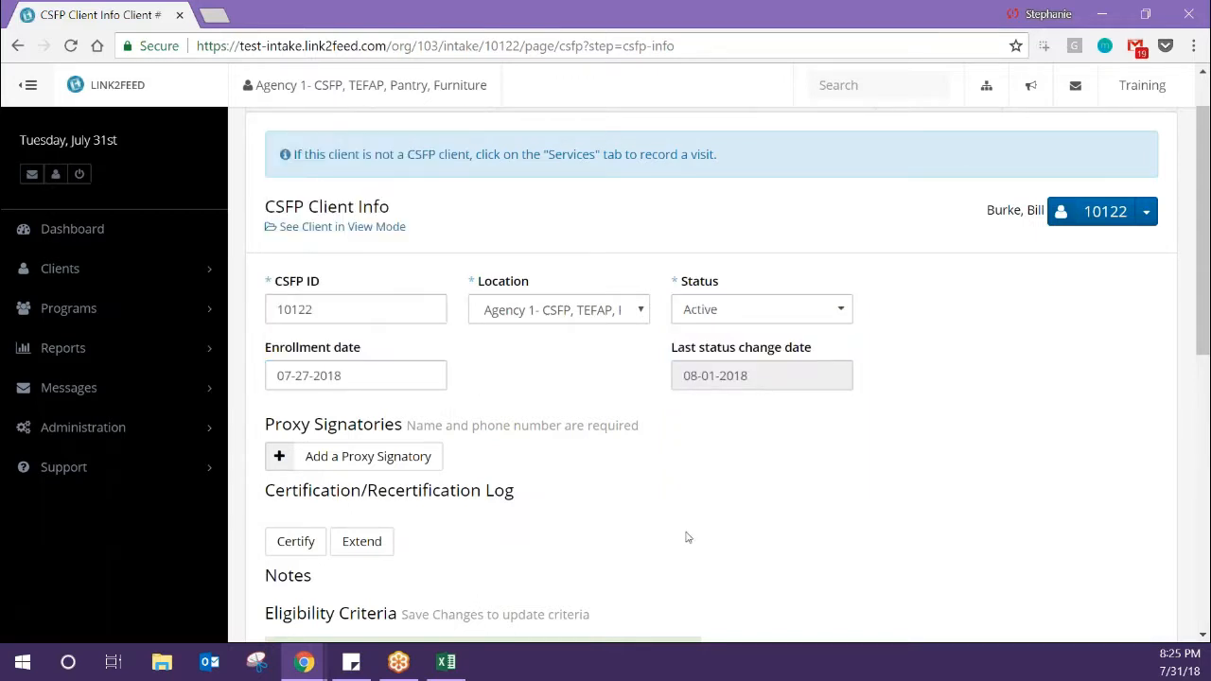
scroll(687, 537, "down", 2)
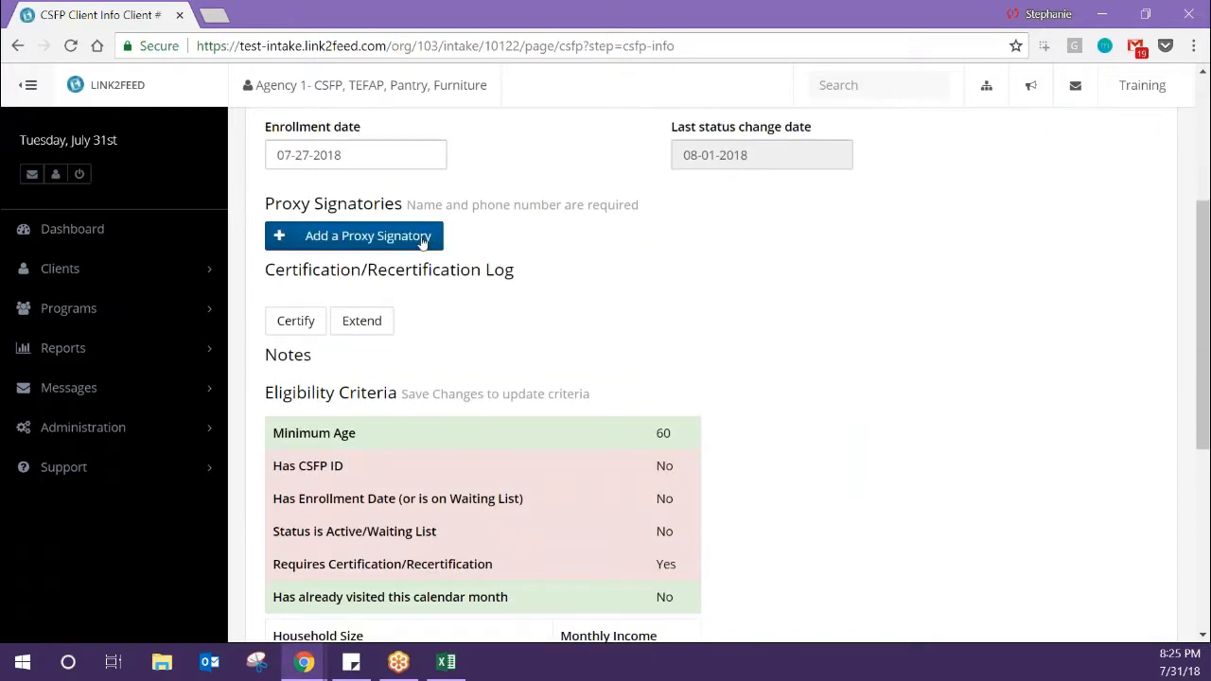
Add a proxy signatory with the proxy's full name and phone number.
left_click(423, 240)
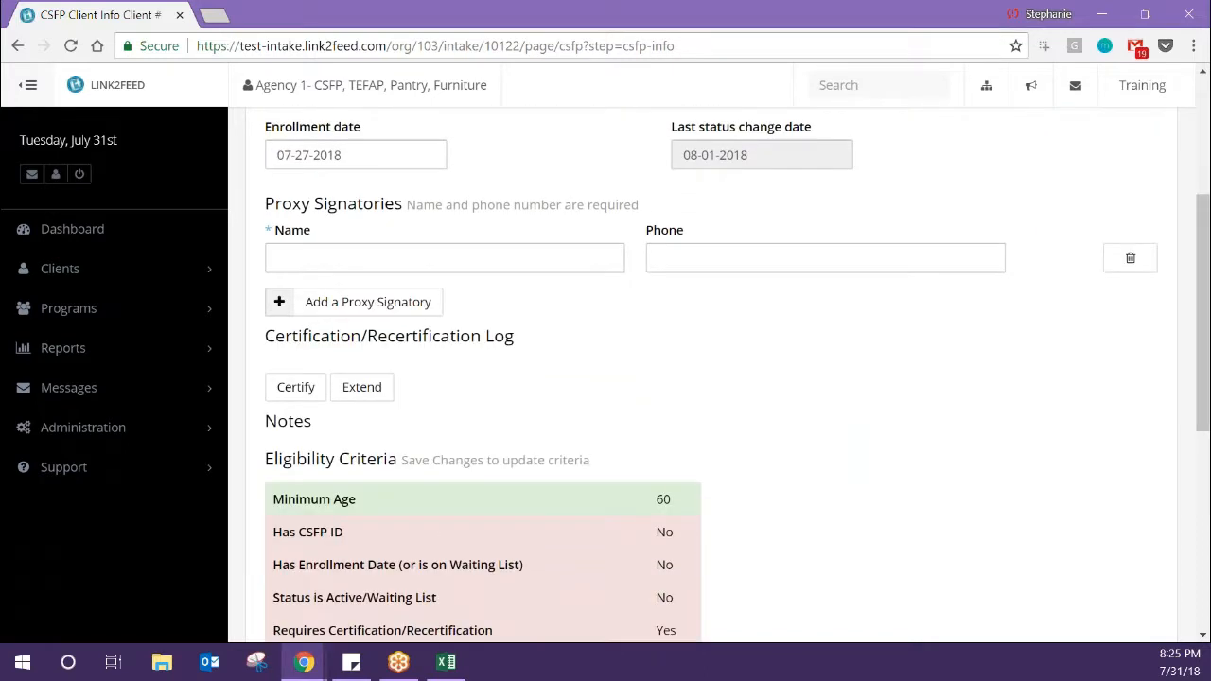
left_click(432, 263)
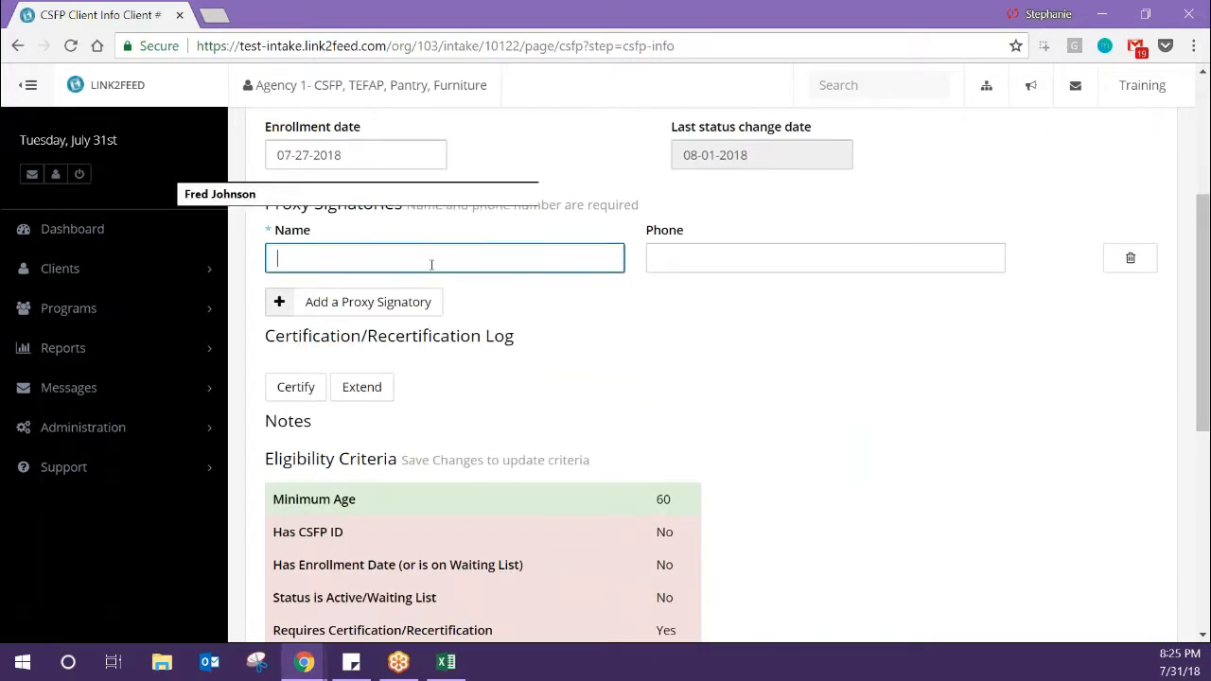
left_click(685, 335)
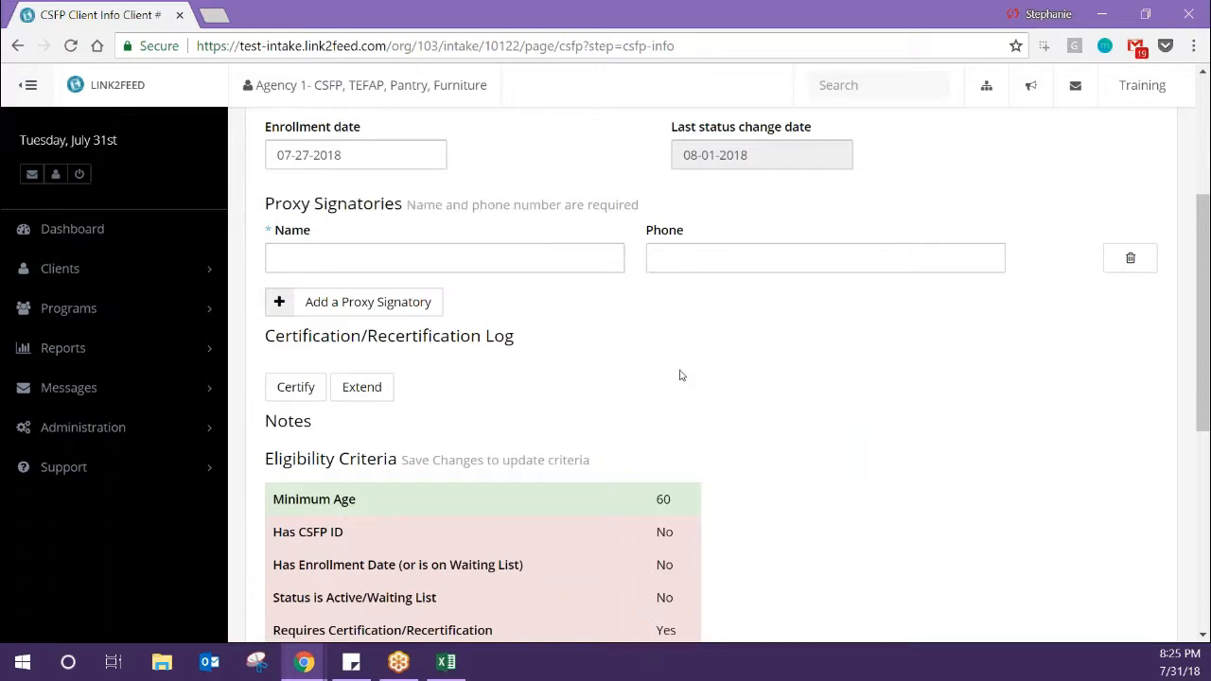
scroll(679, 381, "up", 1)
scroll(679, 381, "up", 2)
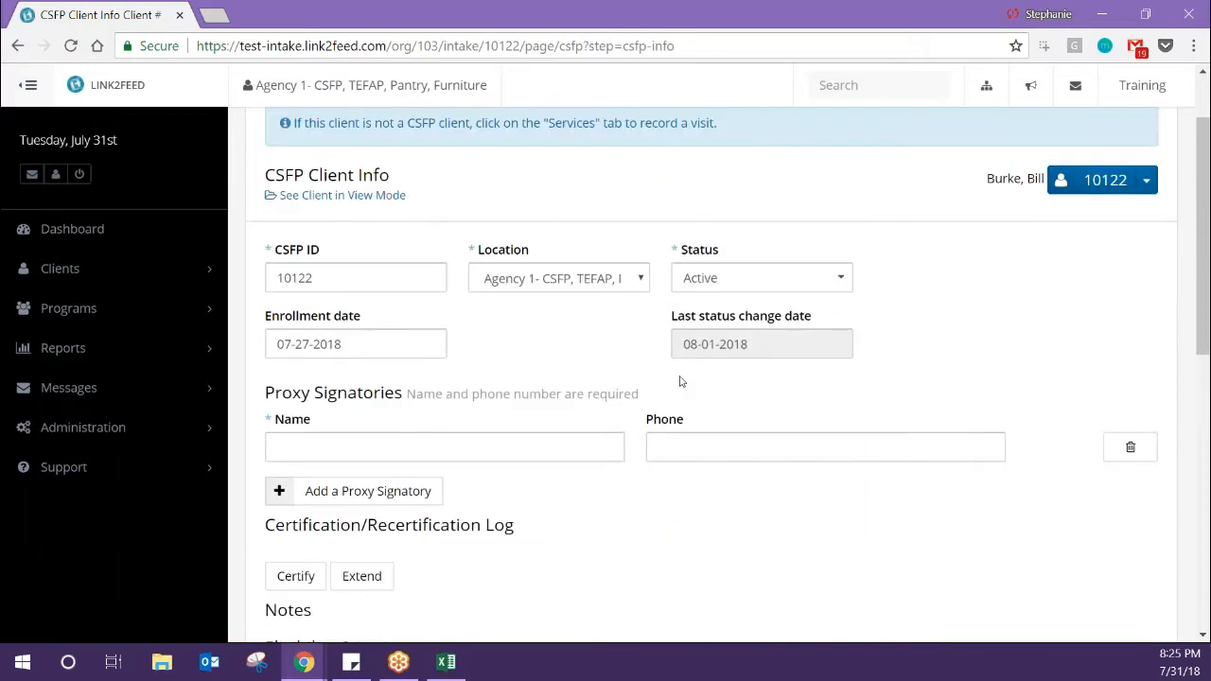
left_click(603, 441)
type("Brand")
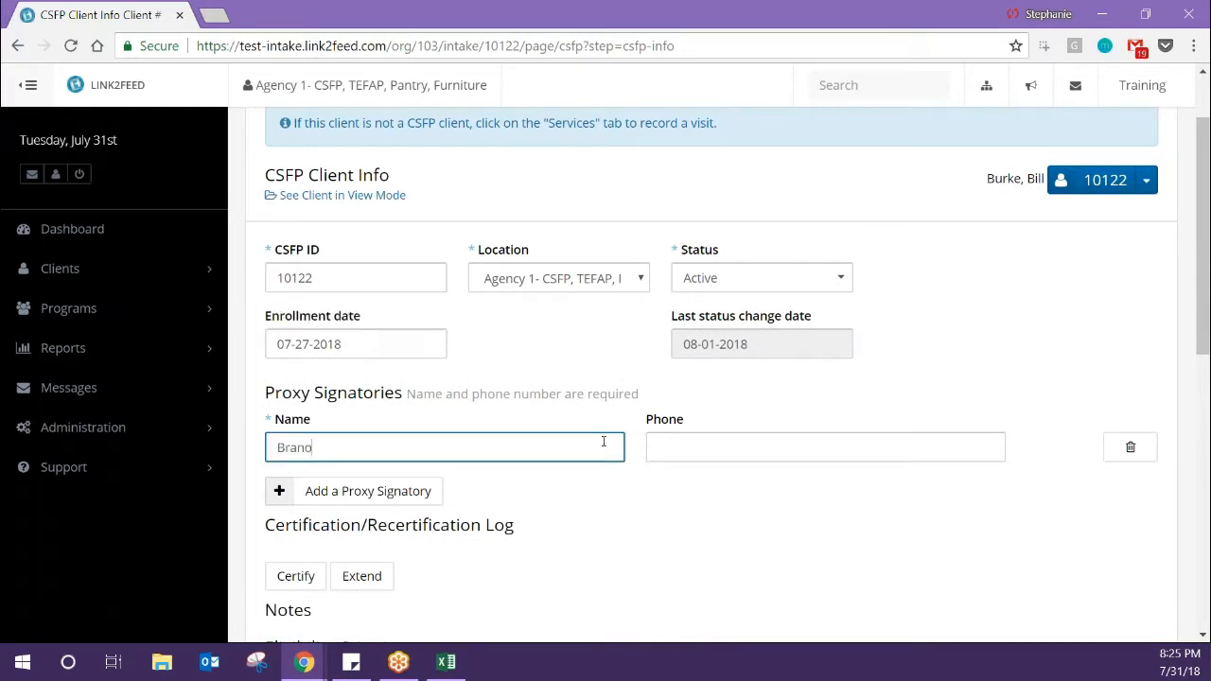
type("on Burke")
key("Tab")
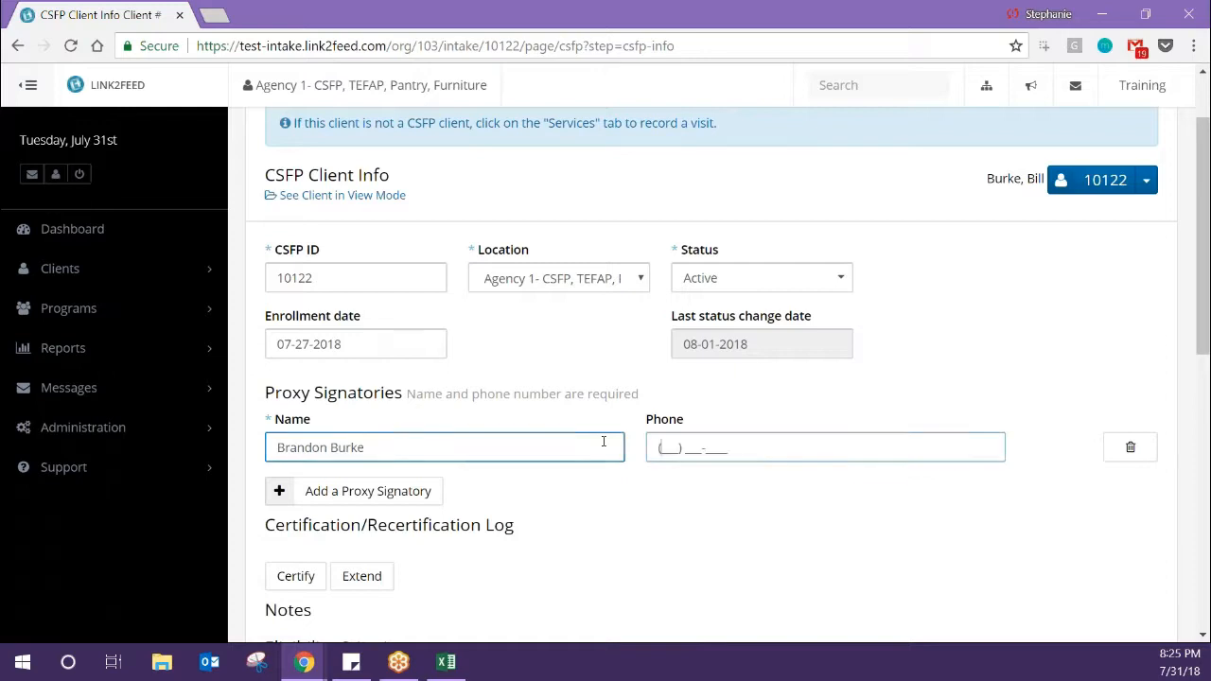
type("123) 456-67")
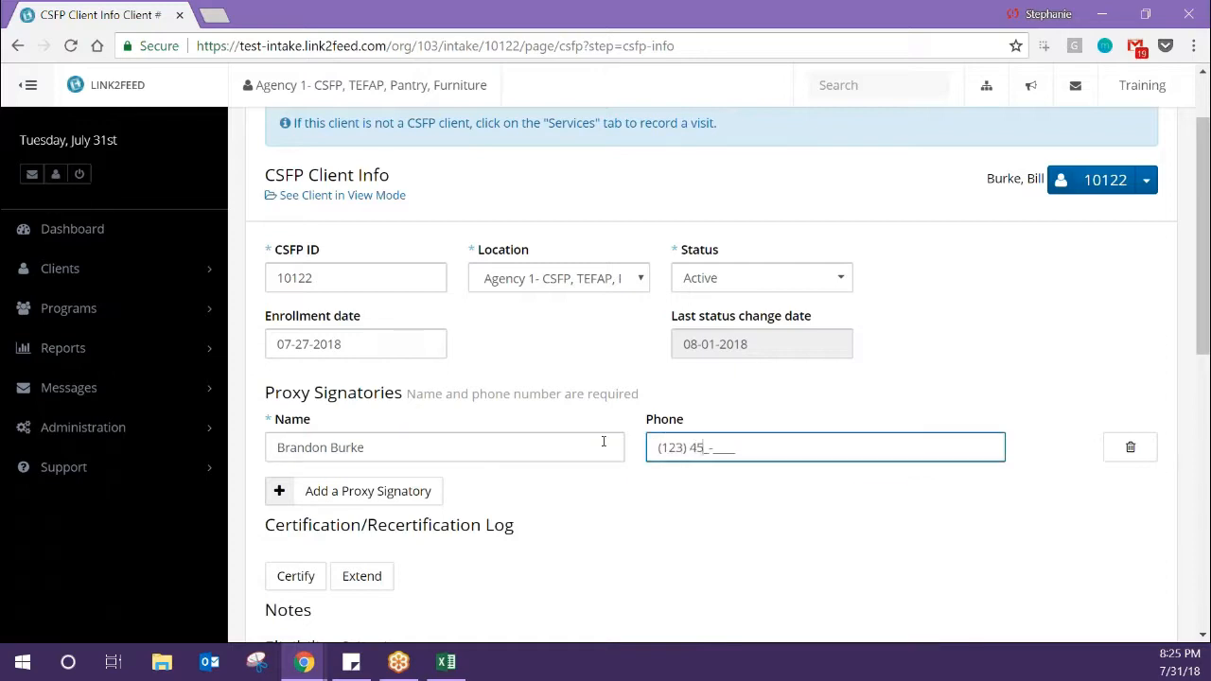
type("89")
scroll(558, 542, "down", 1)
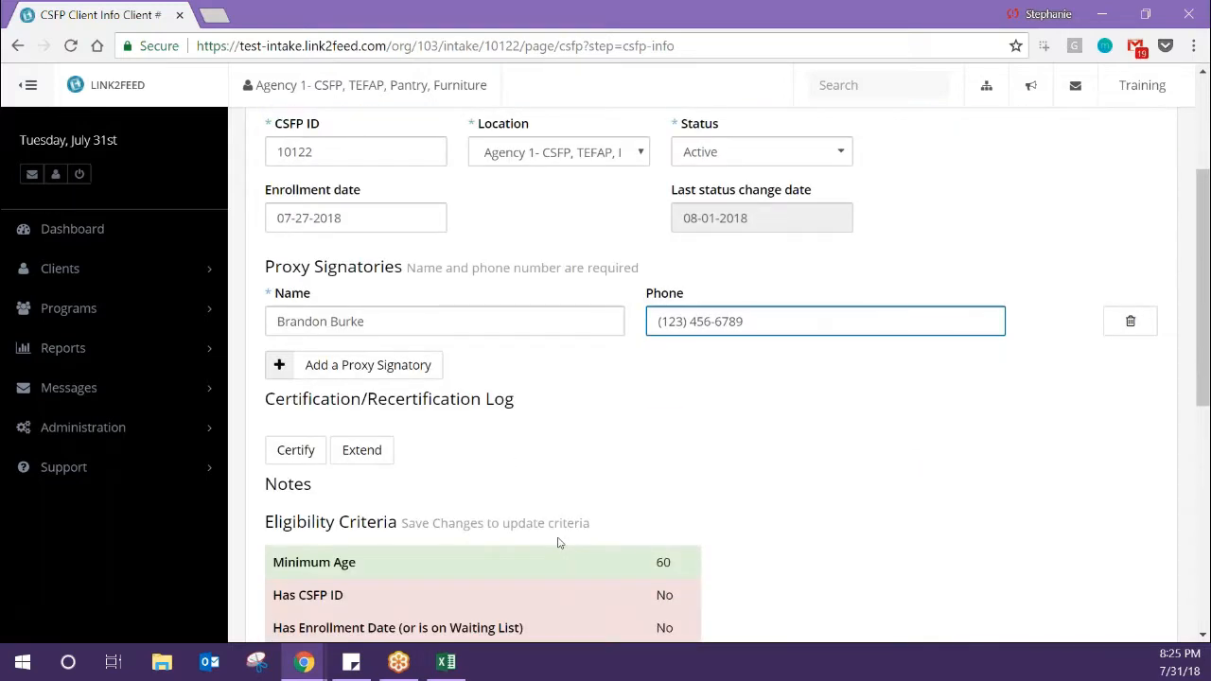
scroll(558, 542, "down", 1)
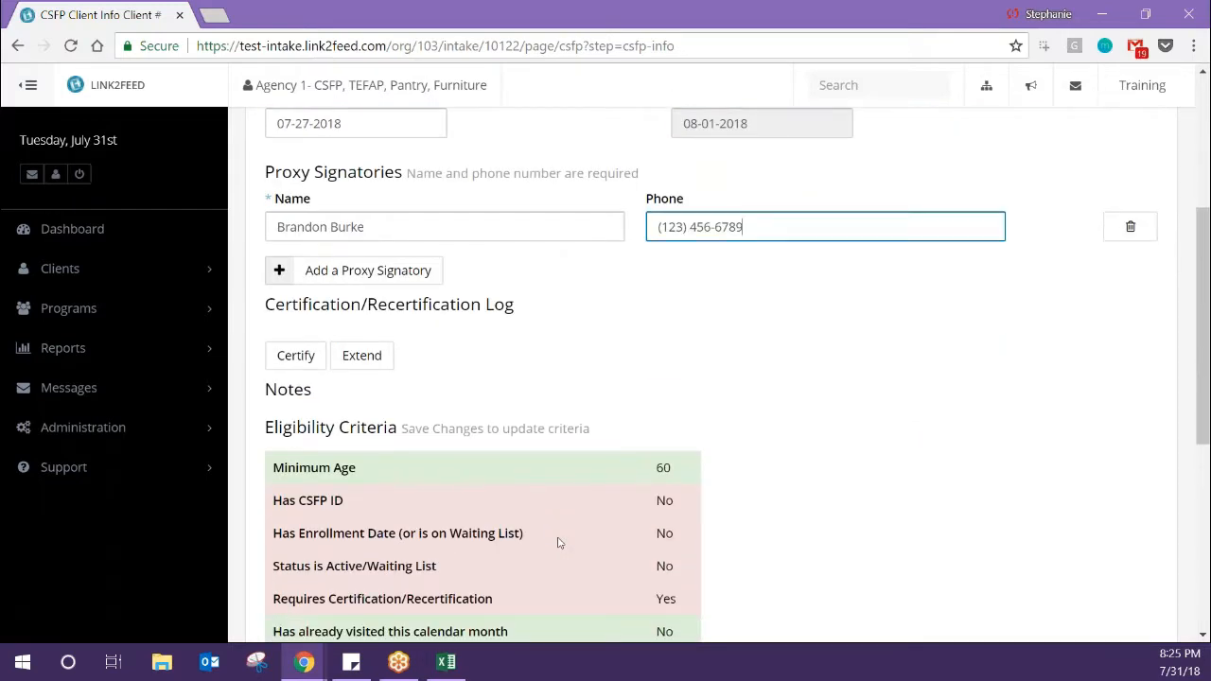
Save the client and start certification, trying Typed Signature before choosing Sign On Screen.
left_click(286, 360)
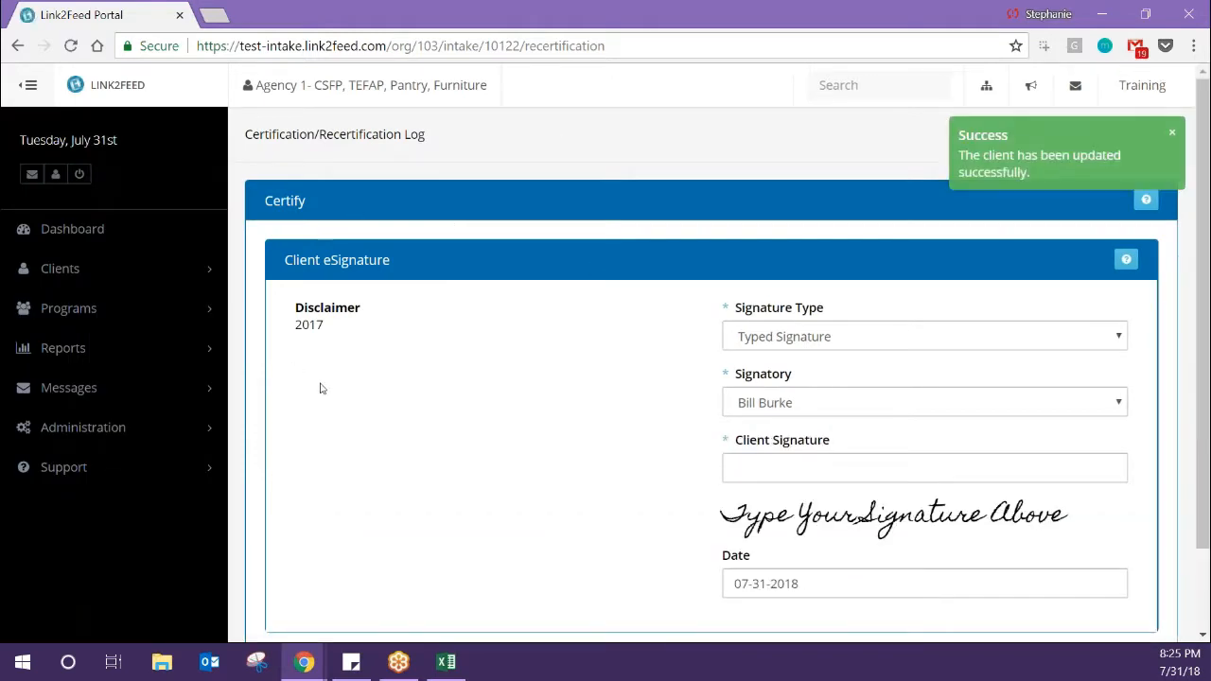
left_click(860, 343)
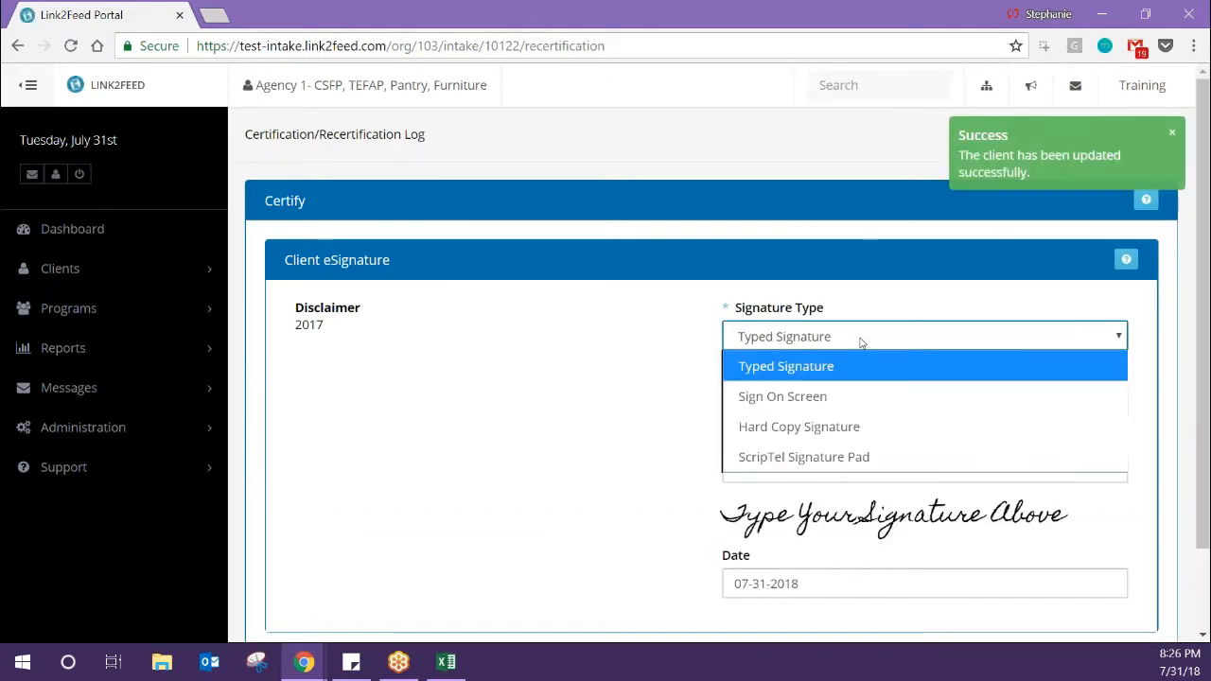
left_click(659, 427)
left_click(776, 473)
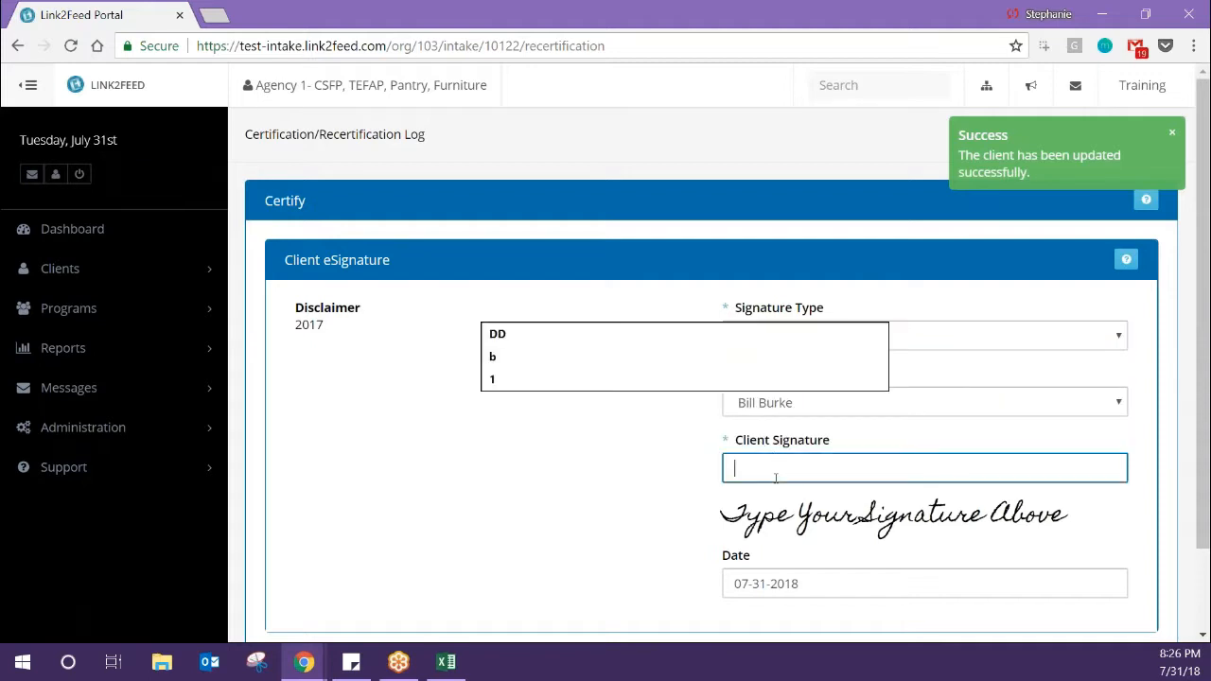
type("BBurke")
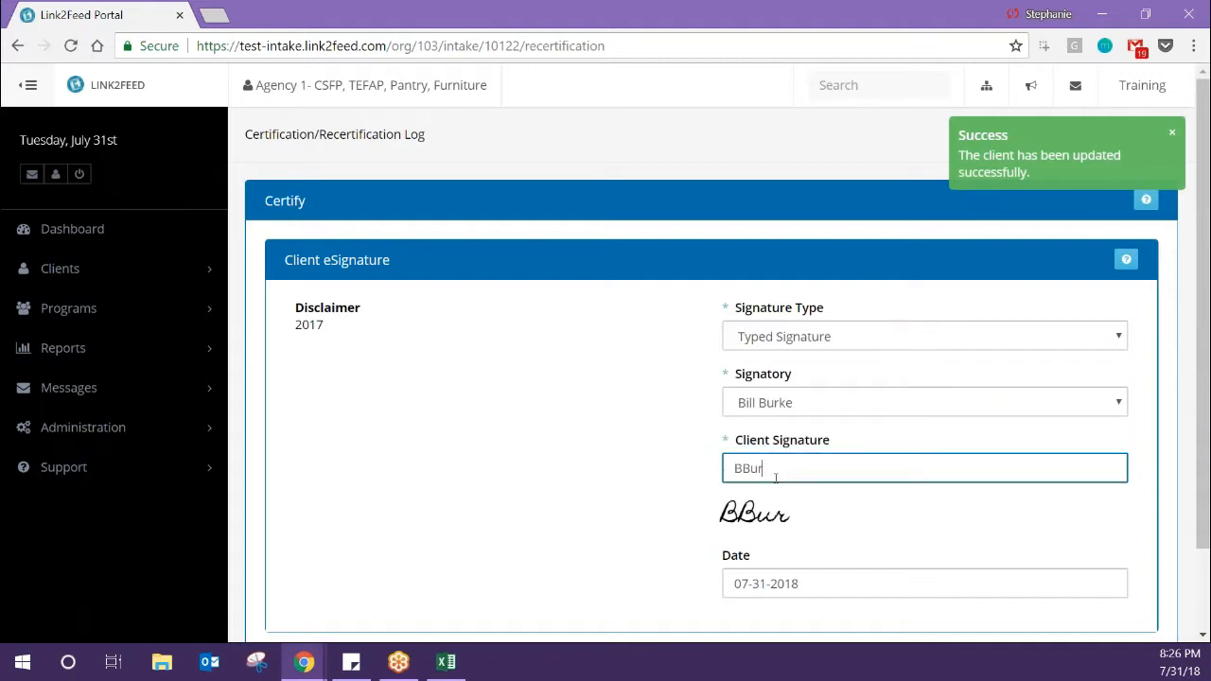
left_click(895, 338)
left_click(872, 407)
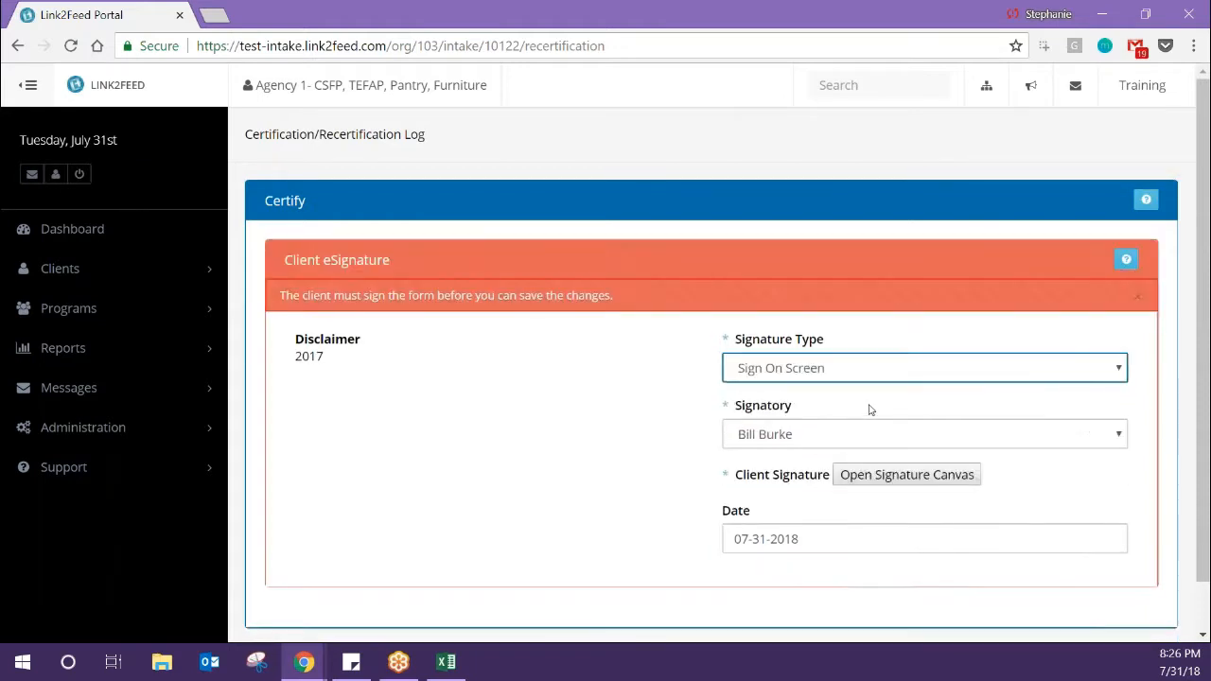
Draw the client's signature on the full-screen signature canvas and return to the form.
left_click(868, 480)
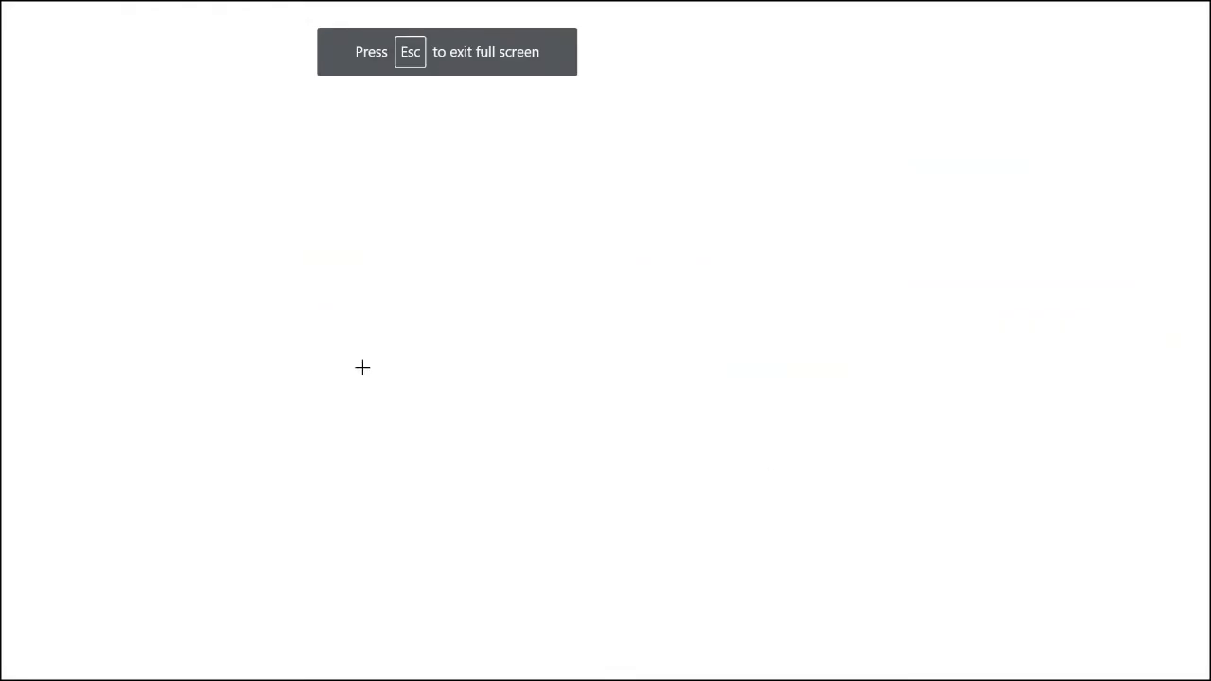
mouse_move(362, 367)
left_mouse_down()
mouse_move(357, 290)
mouse_move(581, 251)
mouse_move(779, 324)
left_mouse_up()
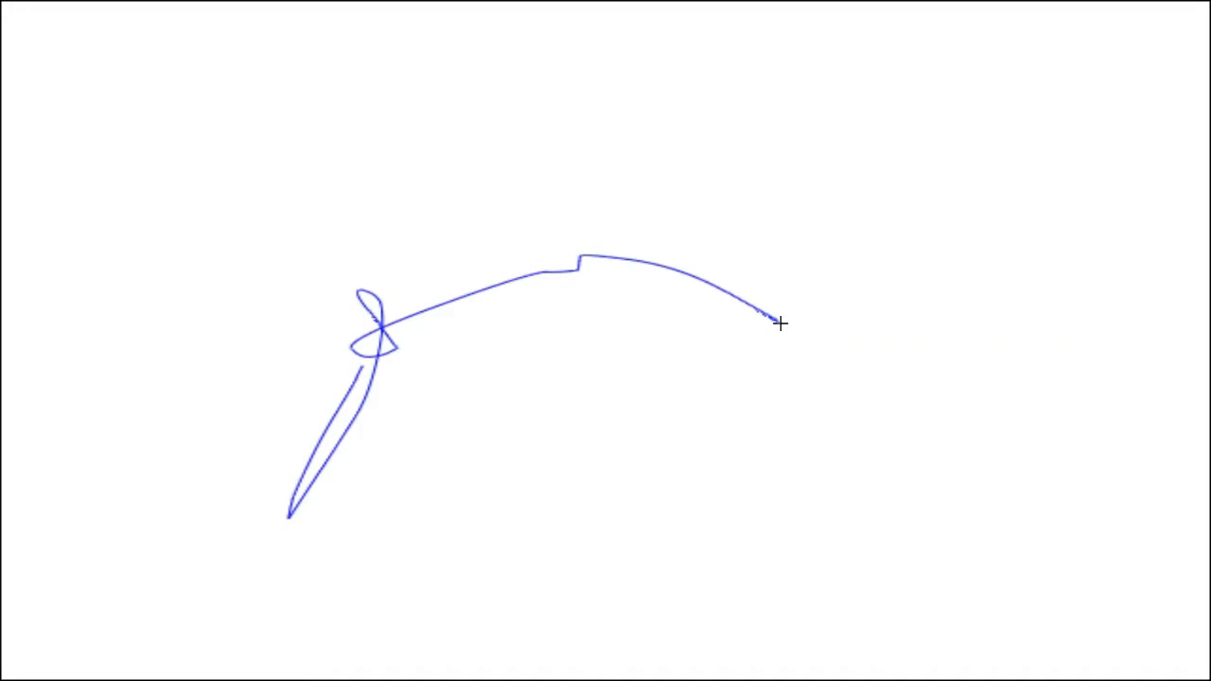
key("Escape")
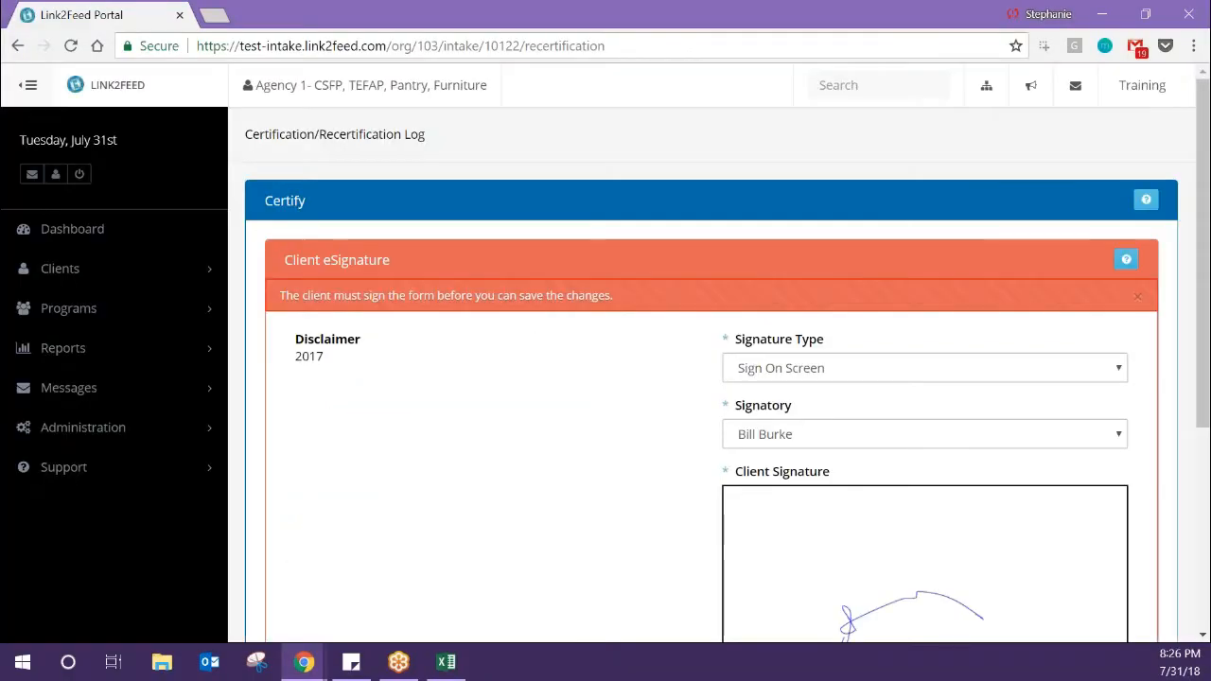
scroll(802, 237, "down", 1)
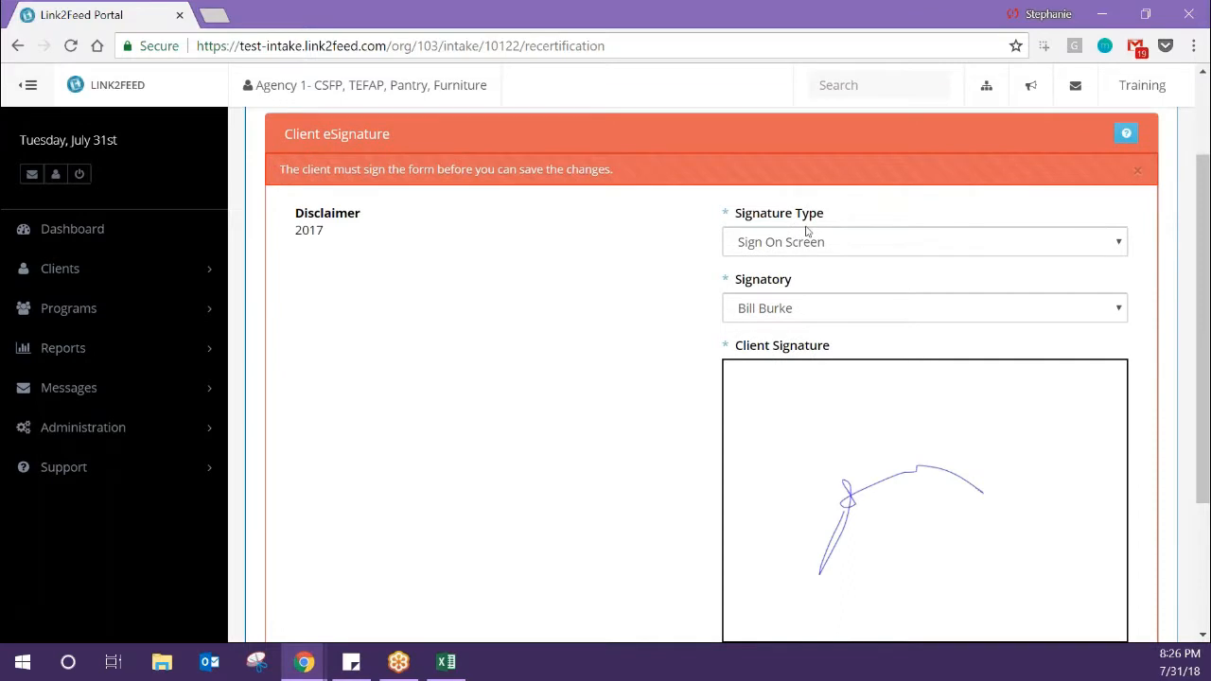
Switch the signature type to Hard Copy Signature and tick 'Client has Signed Hard Copy'.
left_click(802, 241)
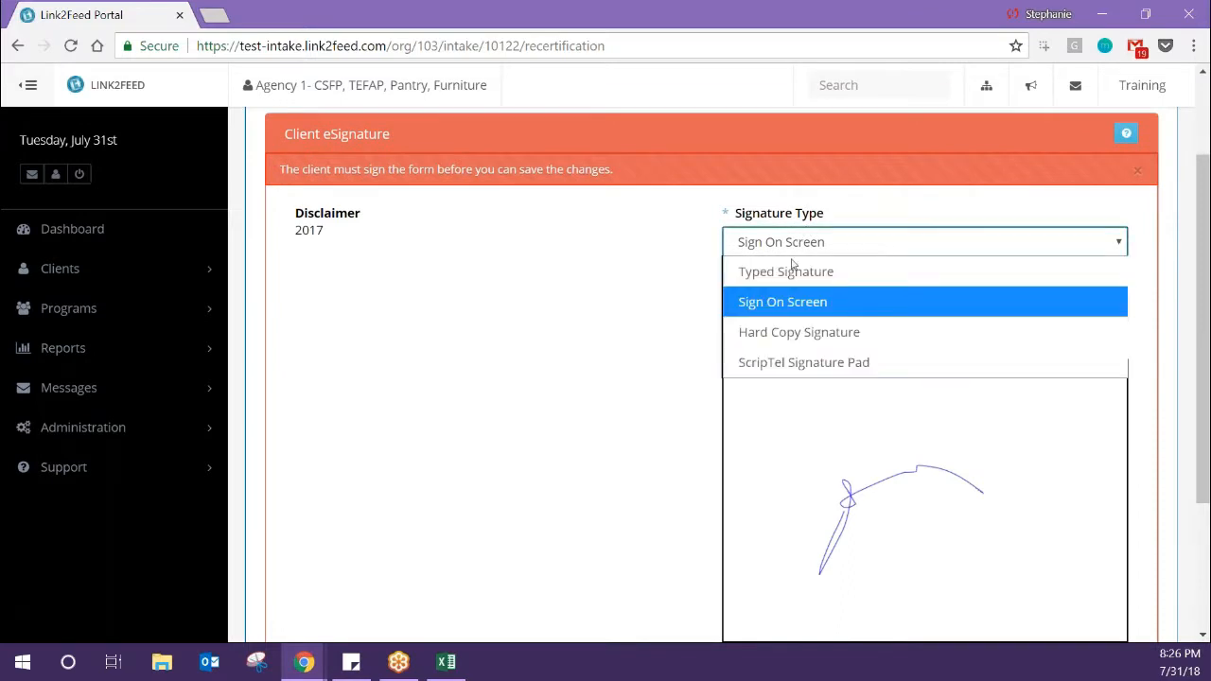
left_click(762, 345)
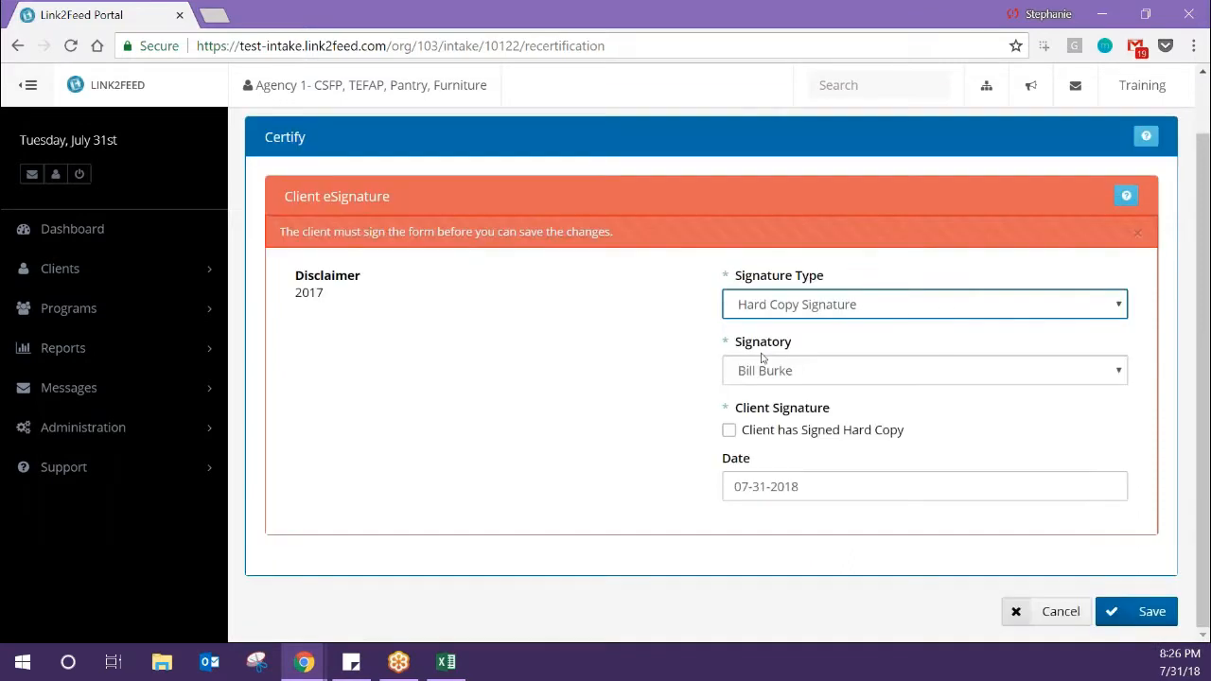
left_click(800, 435)
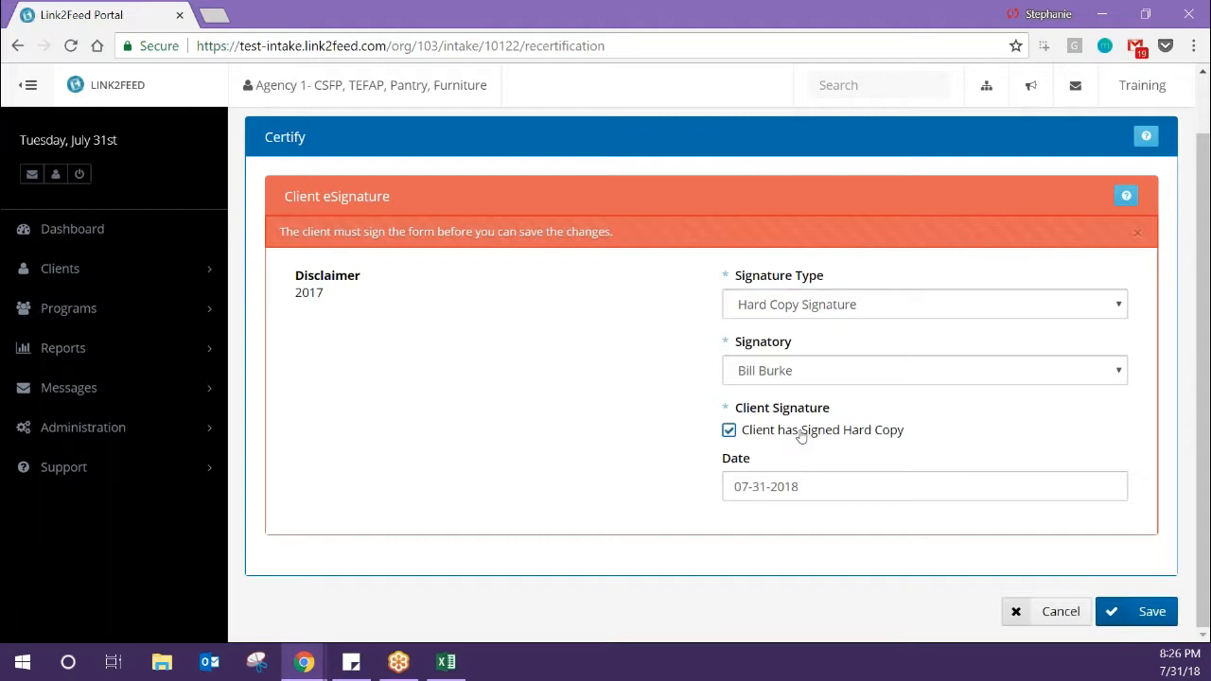
left_click(832, 313)
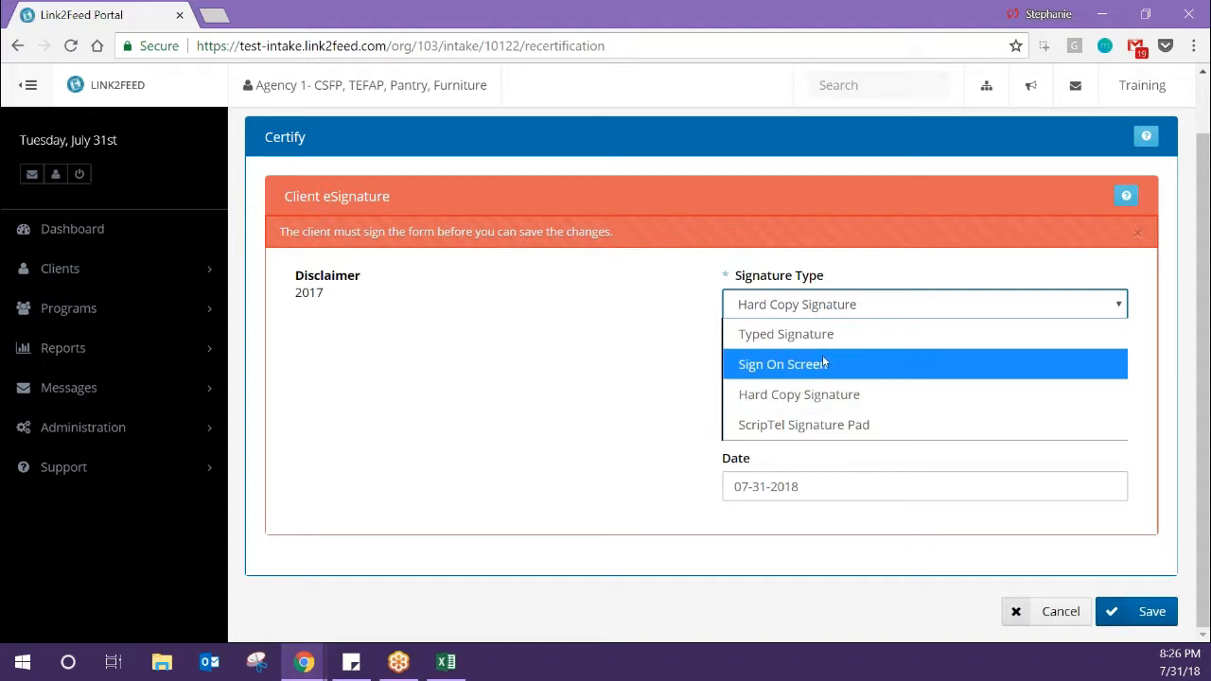
Use Typed Signature with the client himself as signatory and save the certification.
left_click(833, 336)
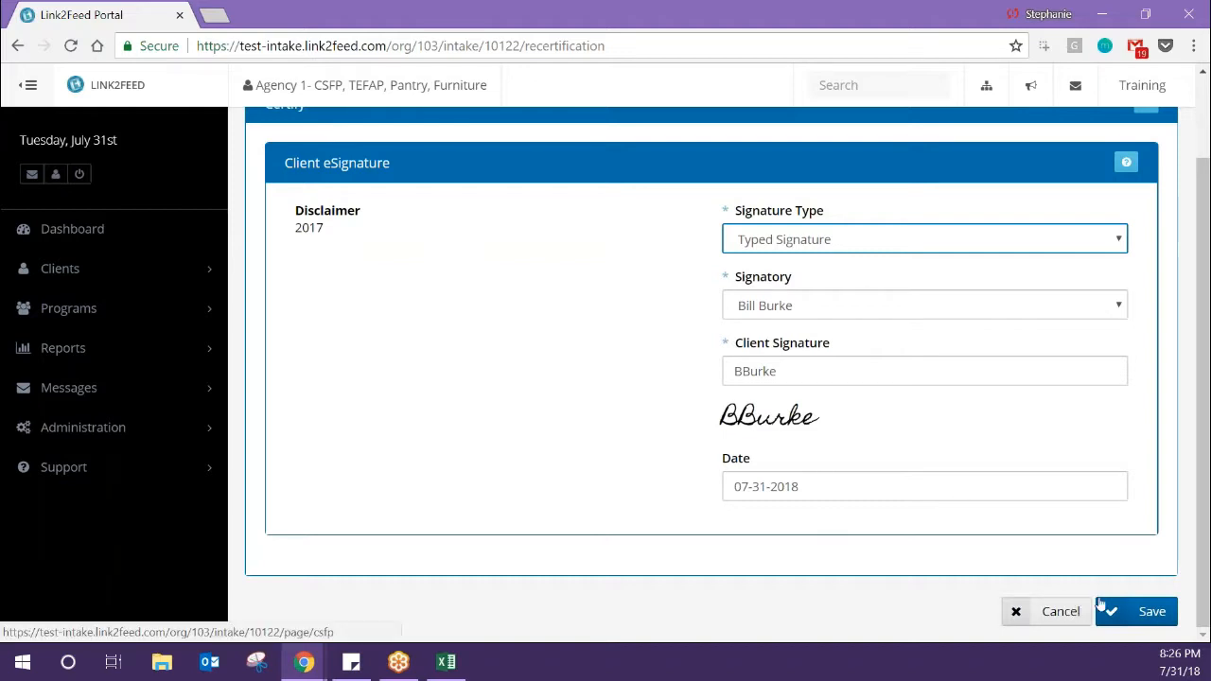
left_click(1017, 309)
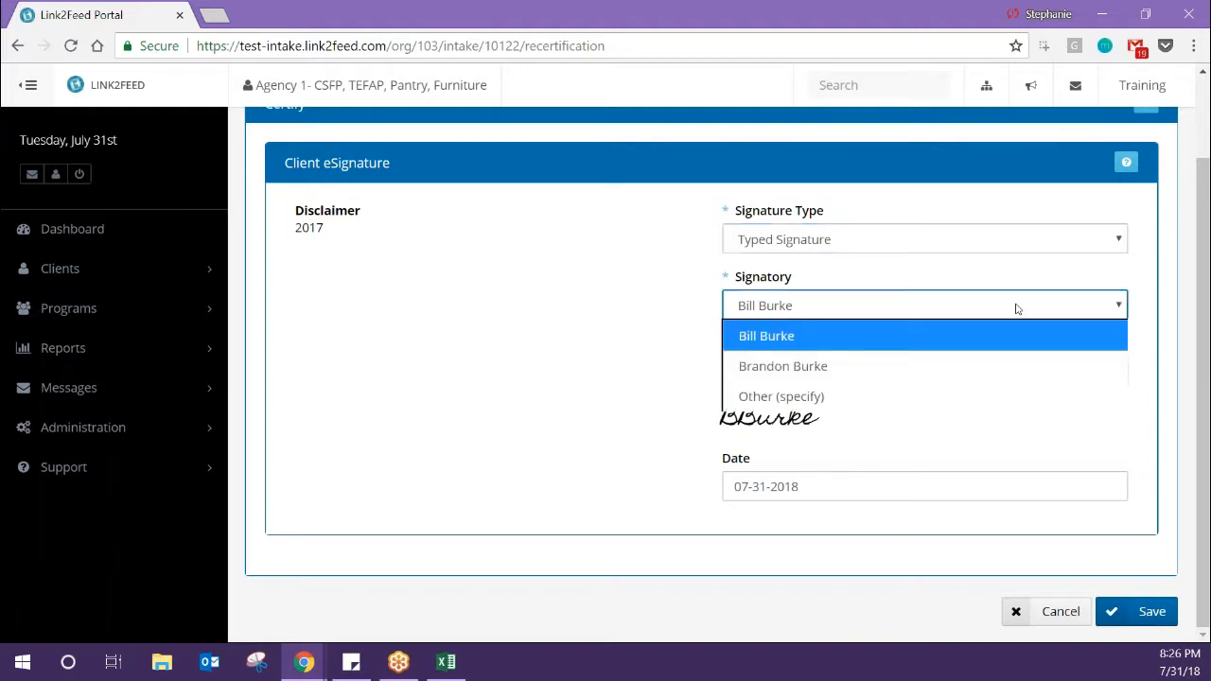
left_click(998, 398)
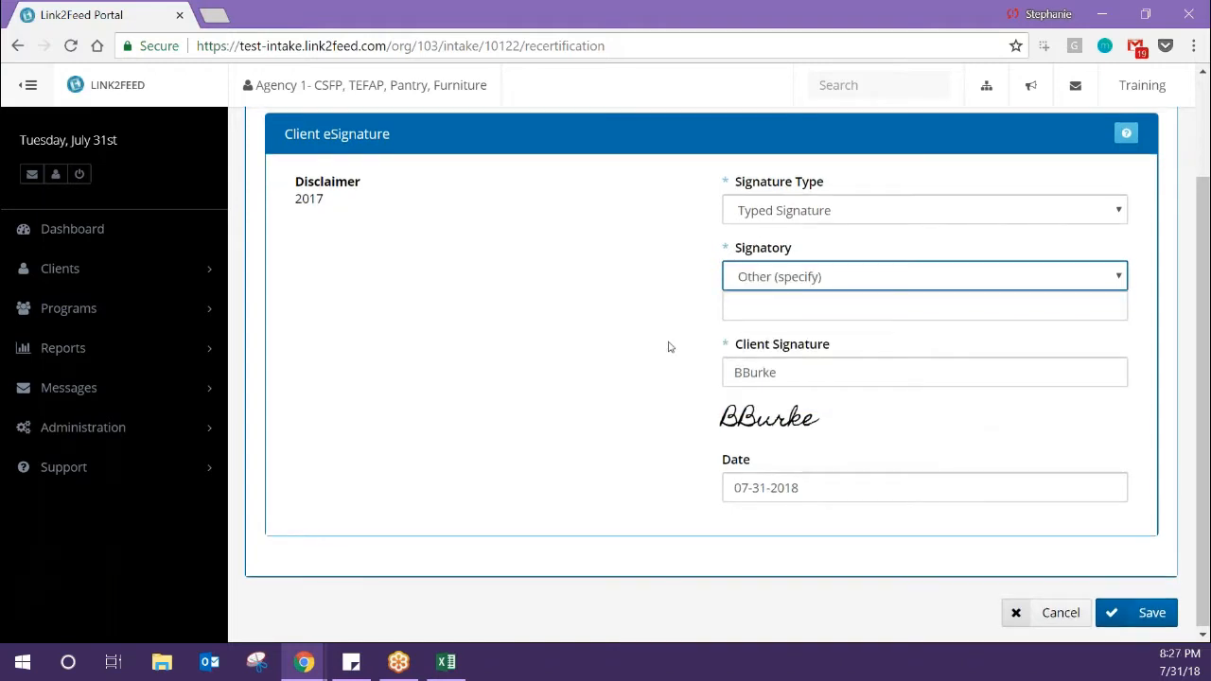
left_click(797, 275)
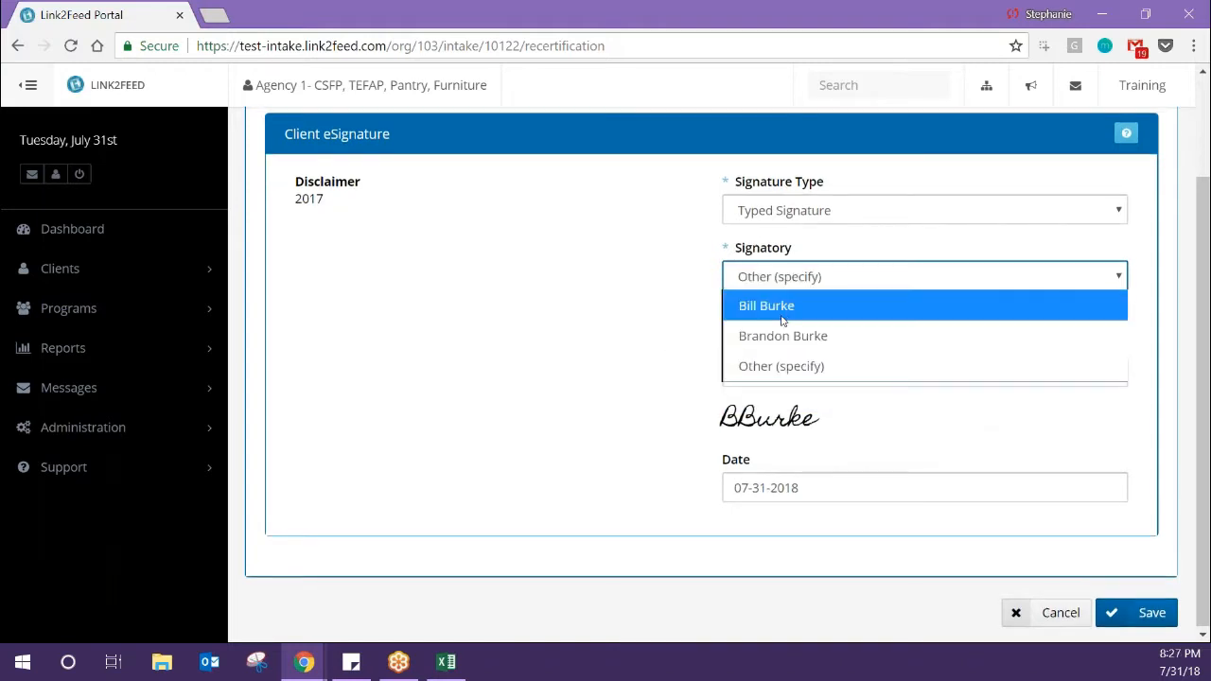
left_click(781, 318)
left_click(1128, 624)
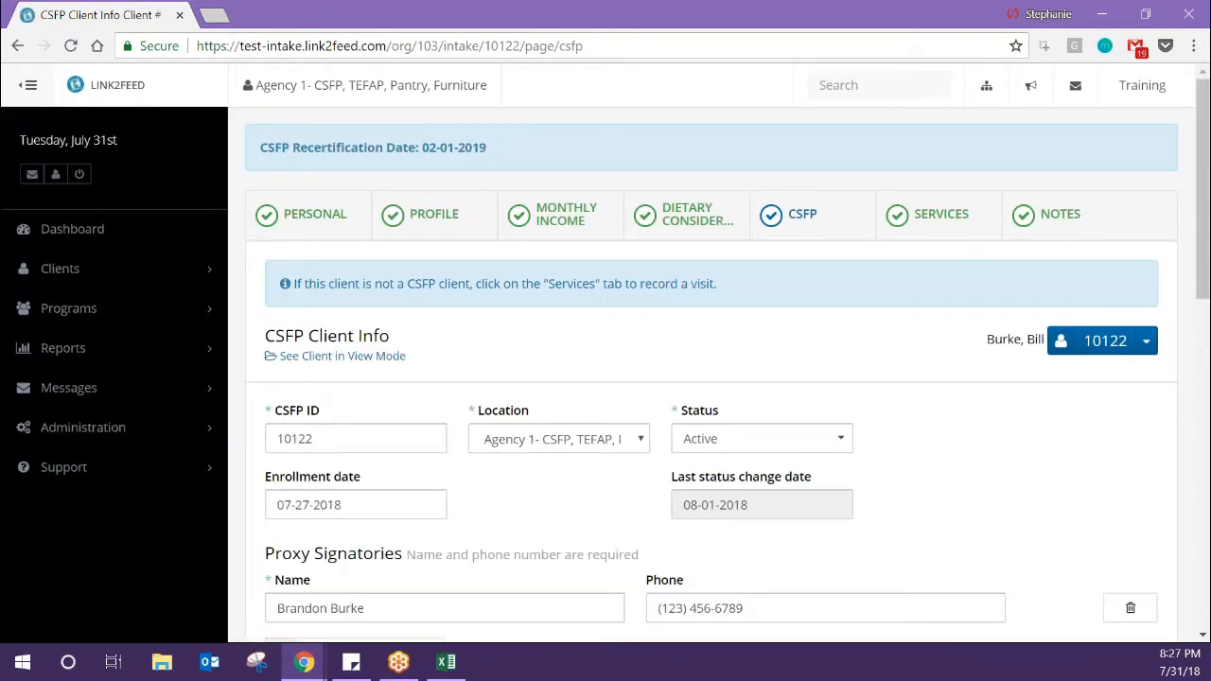
key("alt+Tab")
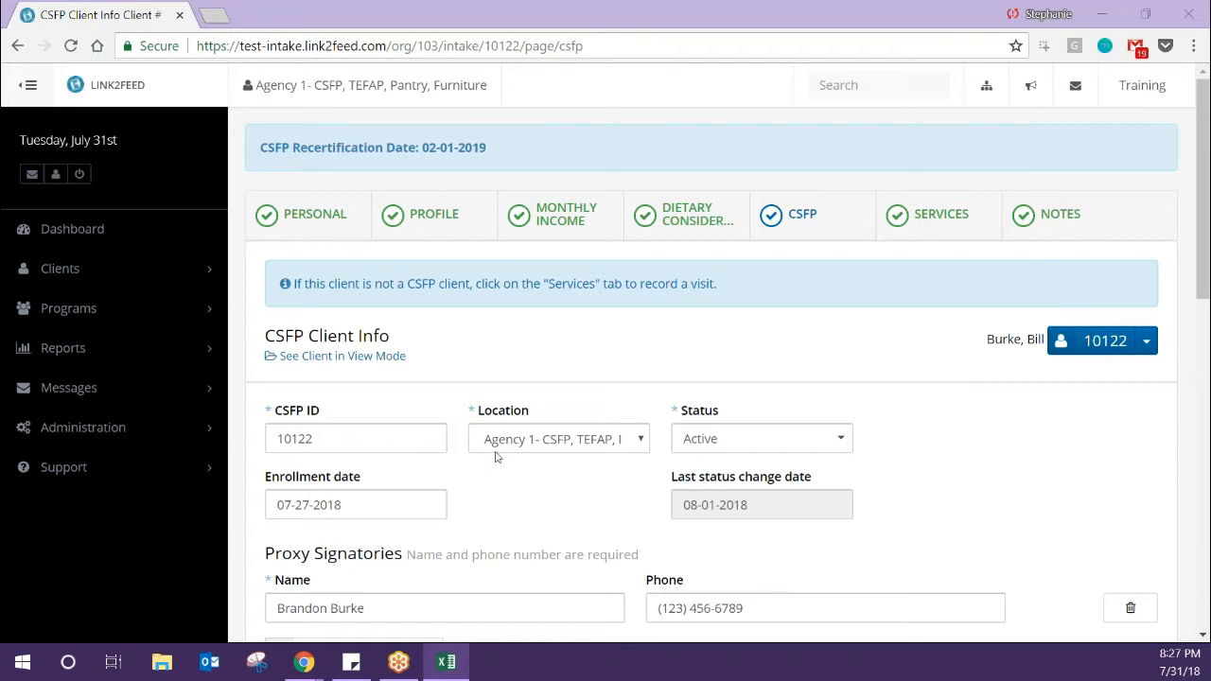
key("alt+Tab")
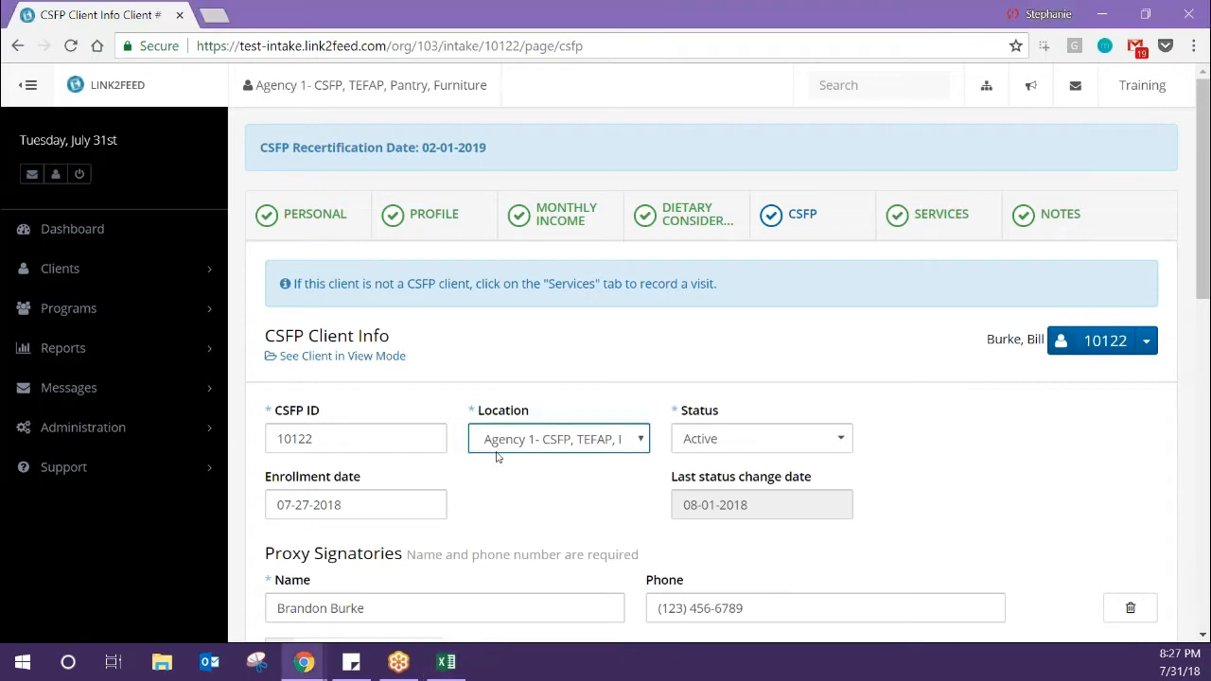
scroll(495, 457, "down", 1)
scroll(496, 457, "down", 3)
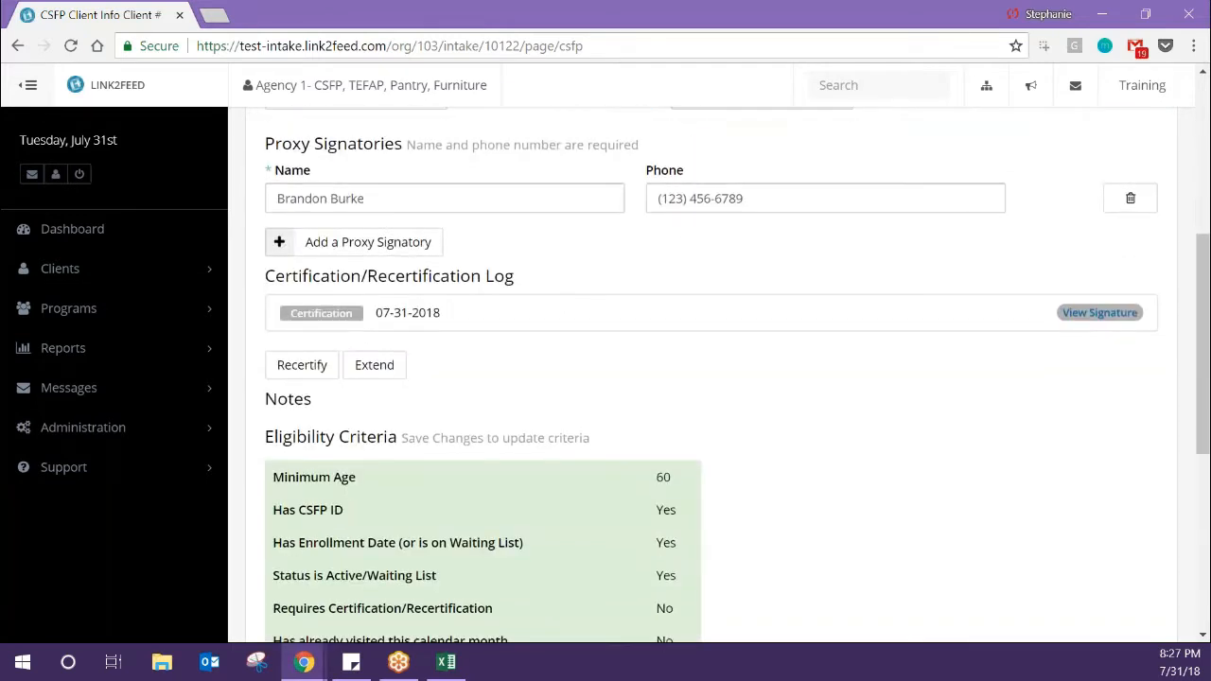
scroll(719, 375, "down", 3)
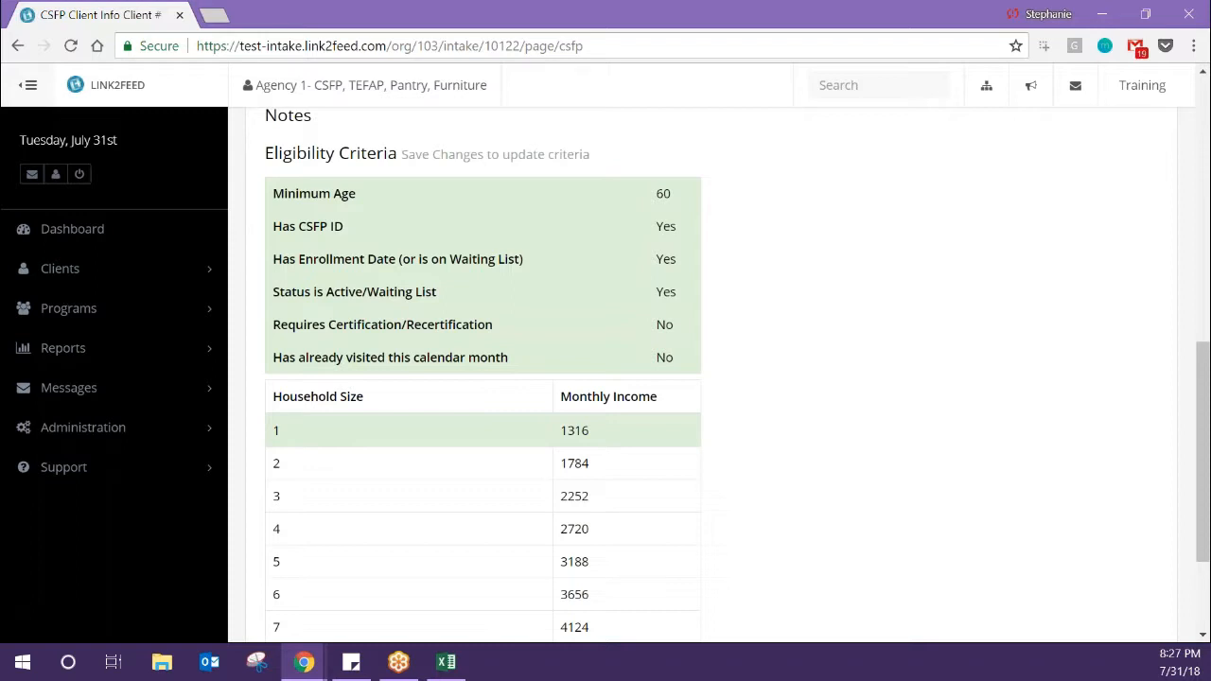
key("alt+Tab")
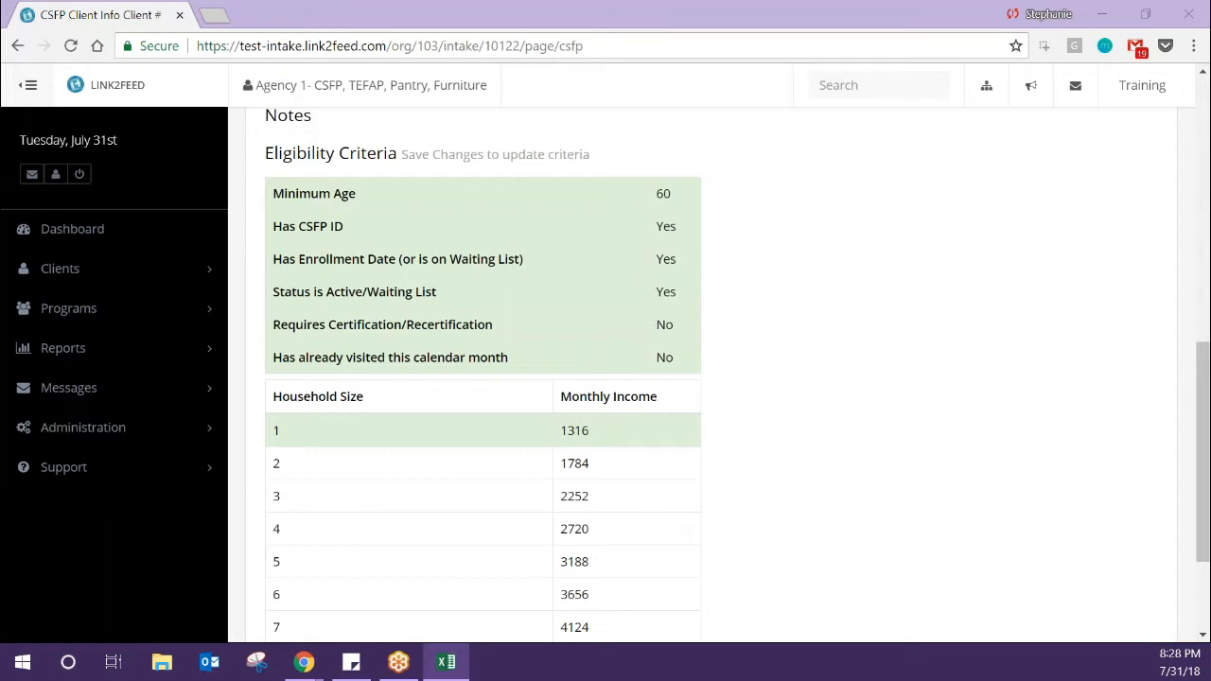
scroll(755, 296, "up", 2)
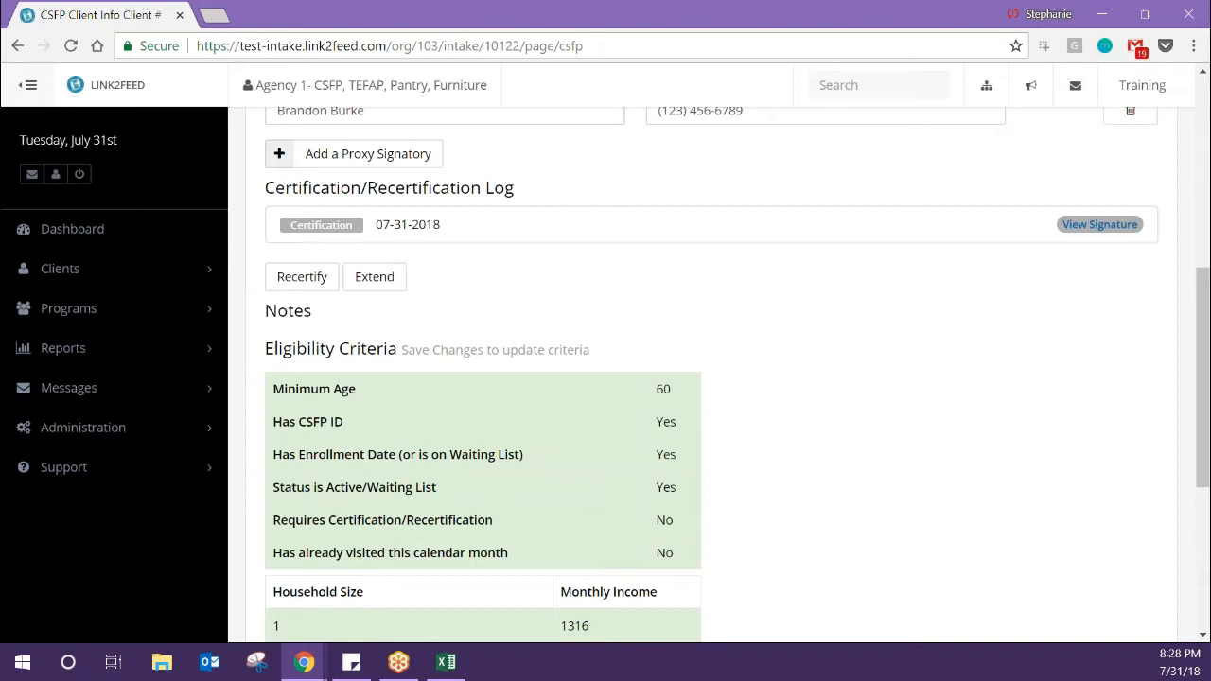
left_click(1089, 229)
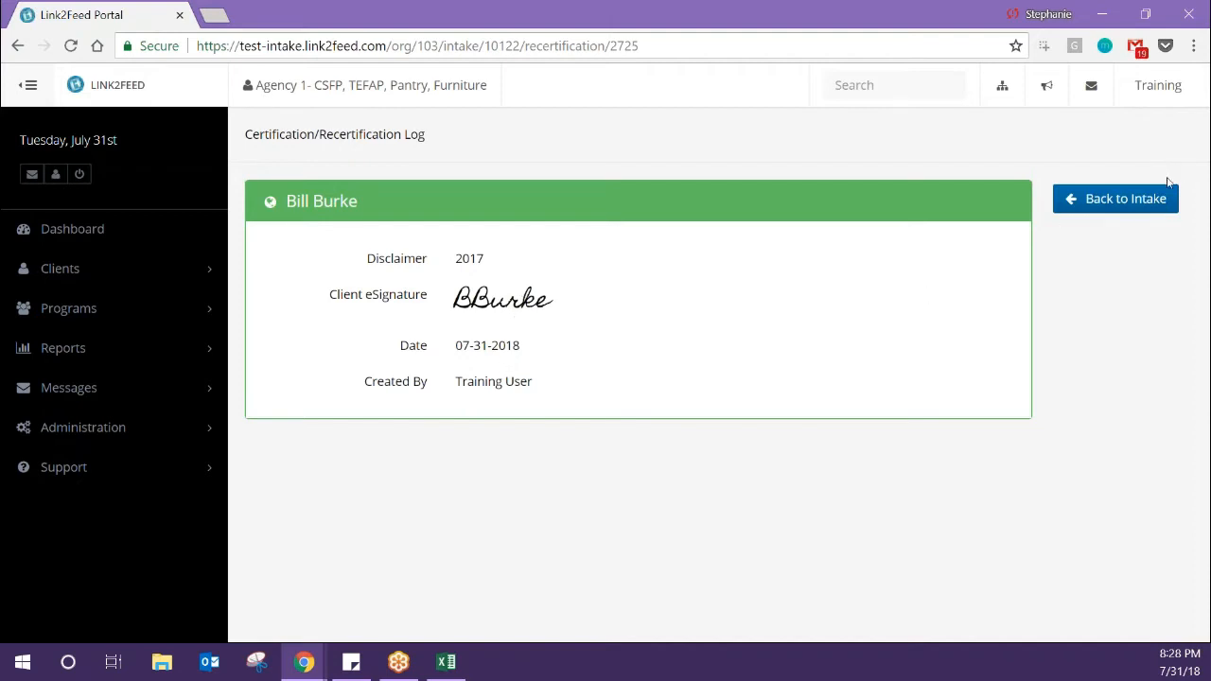
left_click(1140, 204)
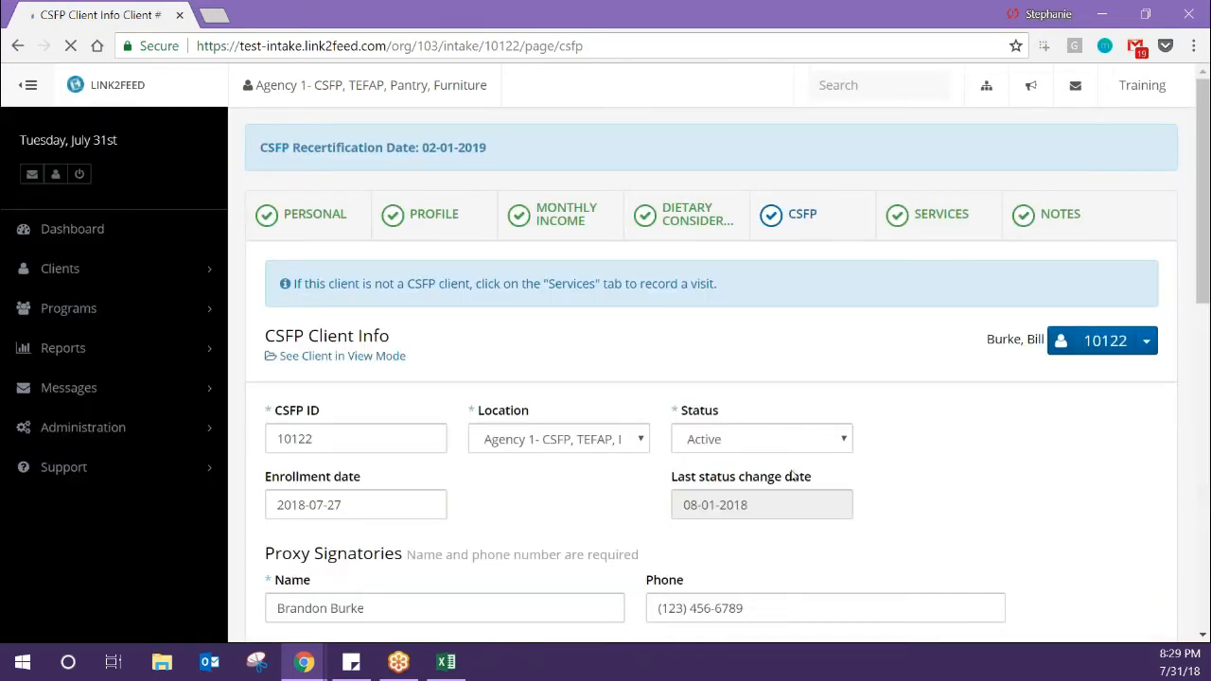
Use Save & Next at the bottom of the CSFP page to reach the Services step.
scroll(793, 476, "down", 5)
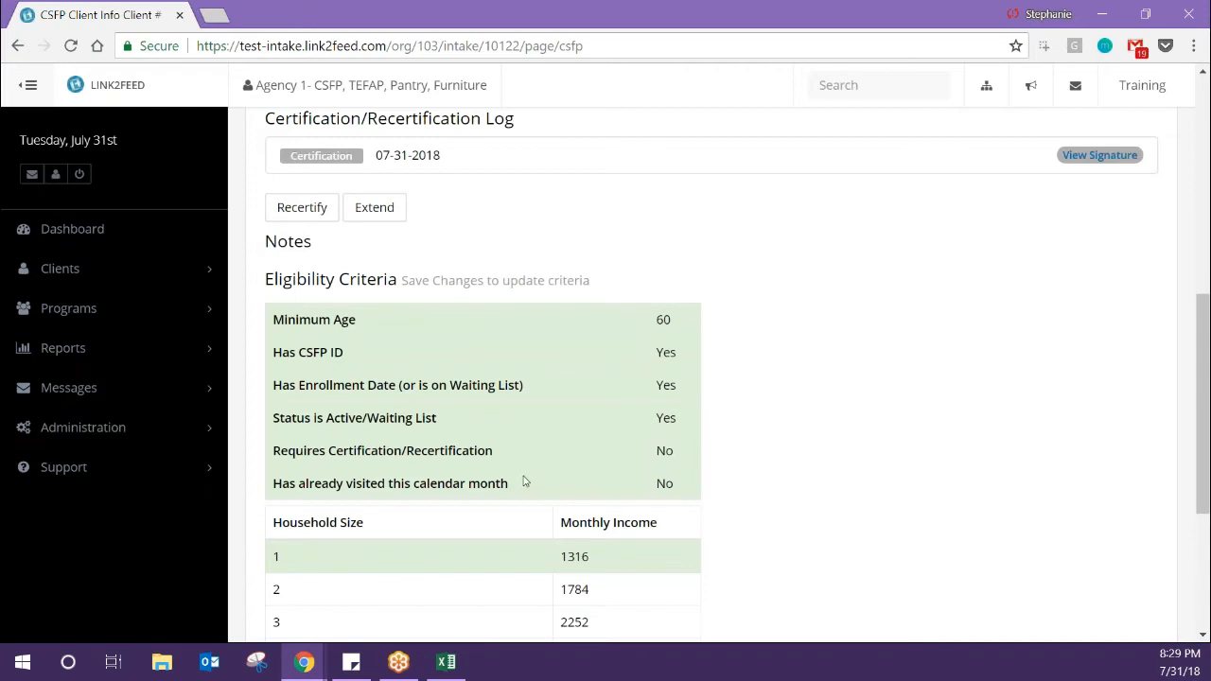
scroll(452, 483, "down", 1)
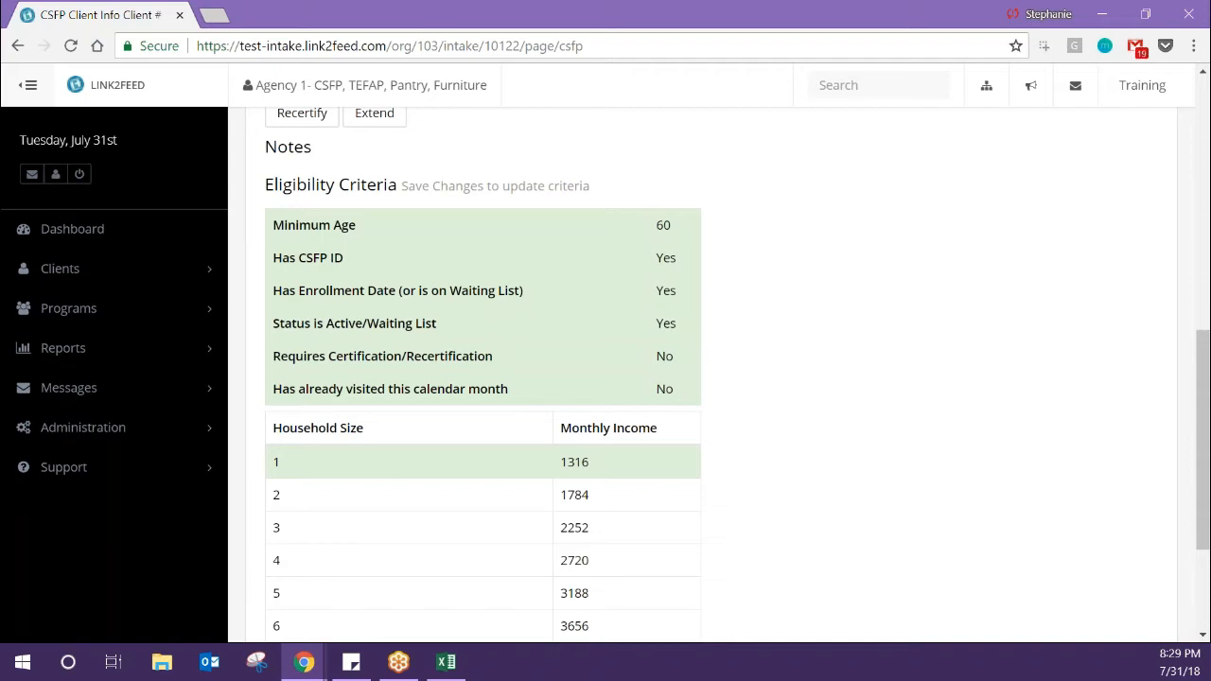
key("alt+Tab")
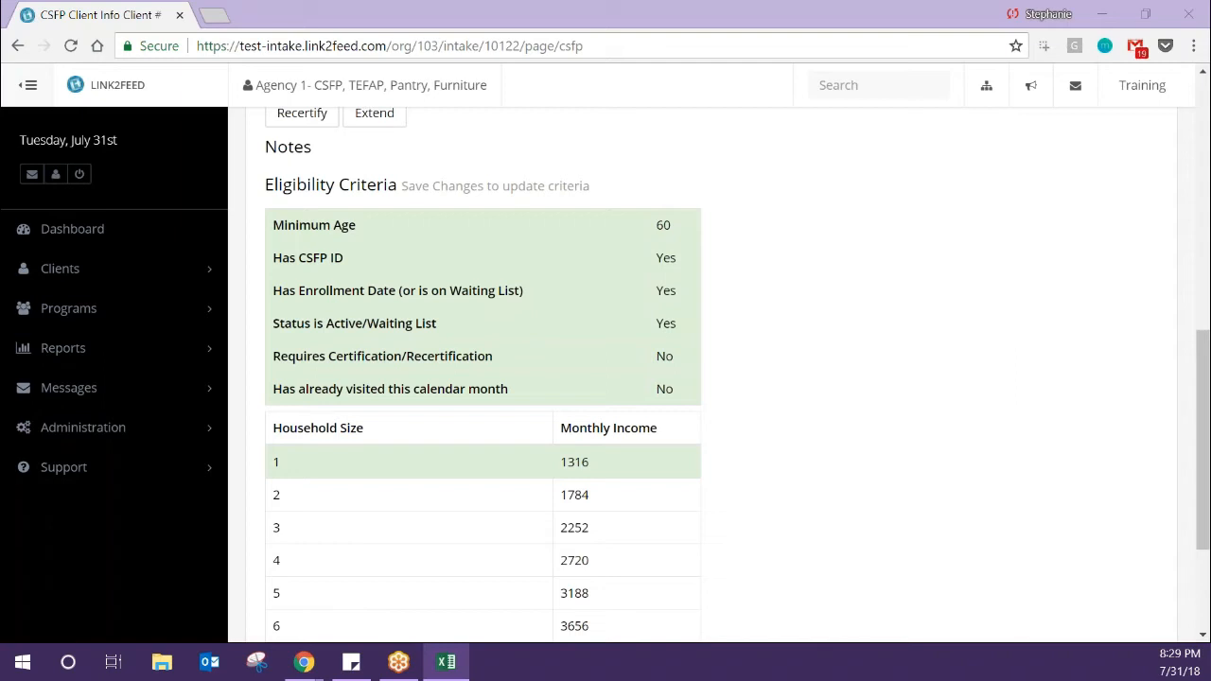
left_click(875, 487)
scroll(873, 480, "down", 3)
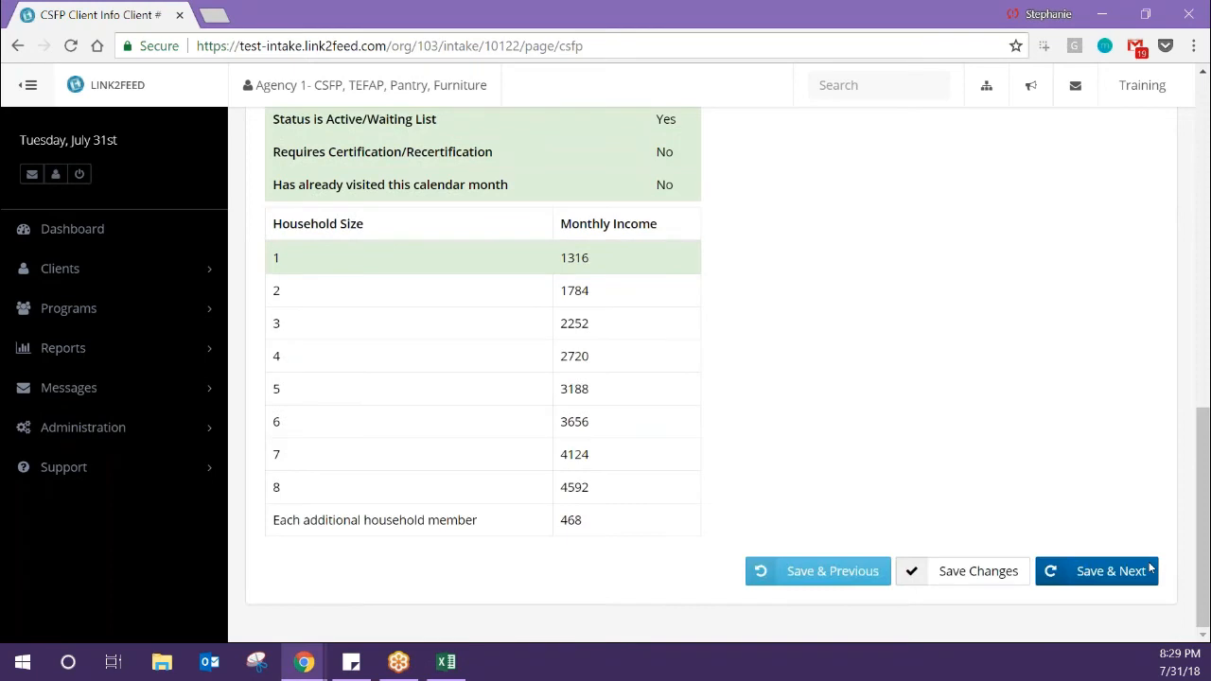
left_click(1142, 579)
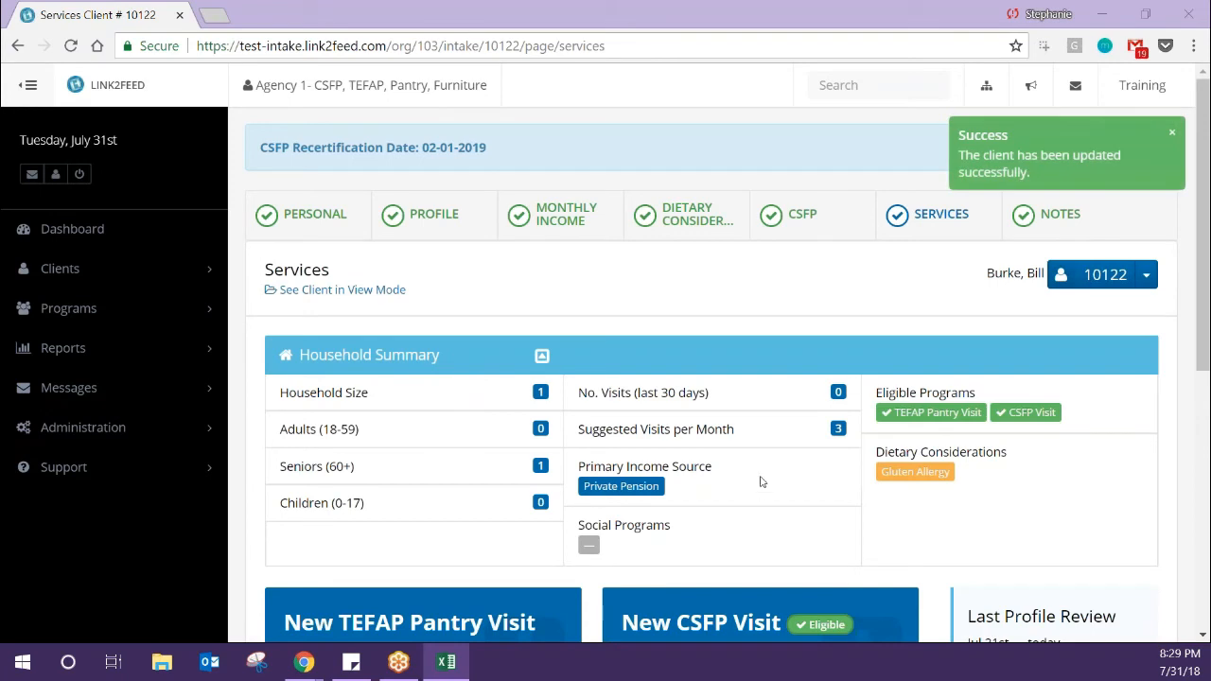
Launch a New CSFP Visit for the client from the Services page.
left_click(760, 476)
scroll(761, 481, "down", 2)
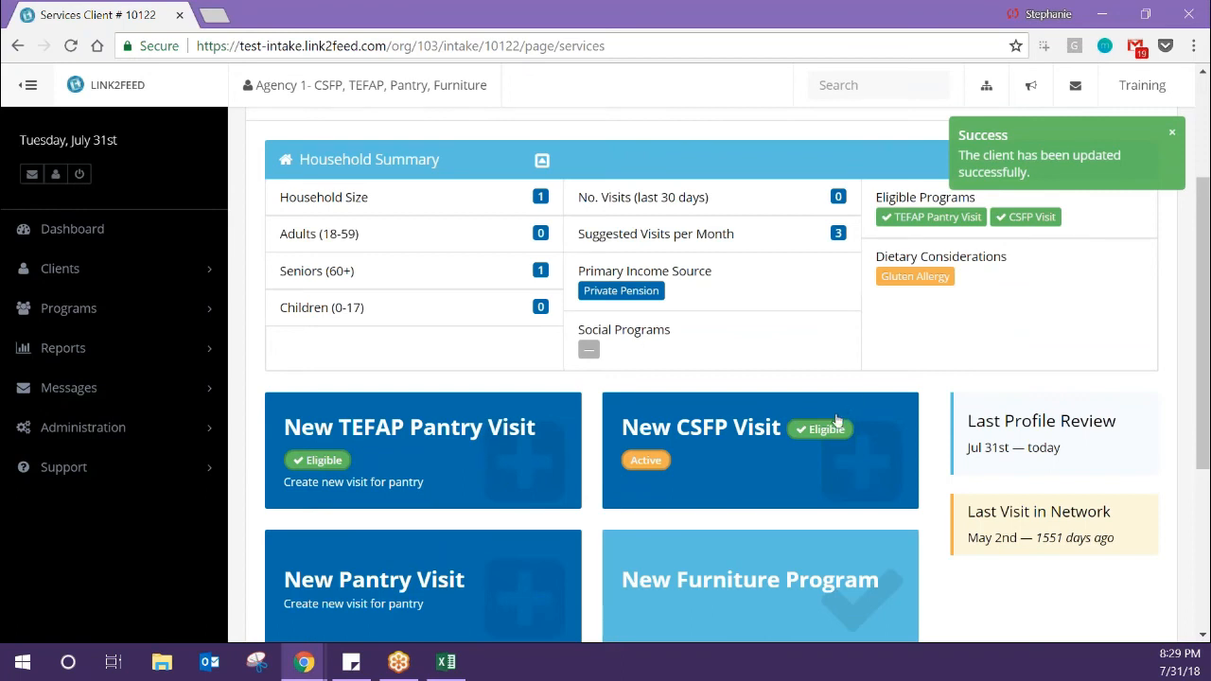
left_click(820, 457)
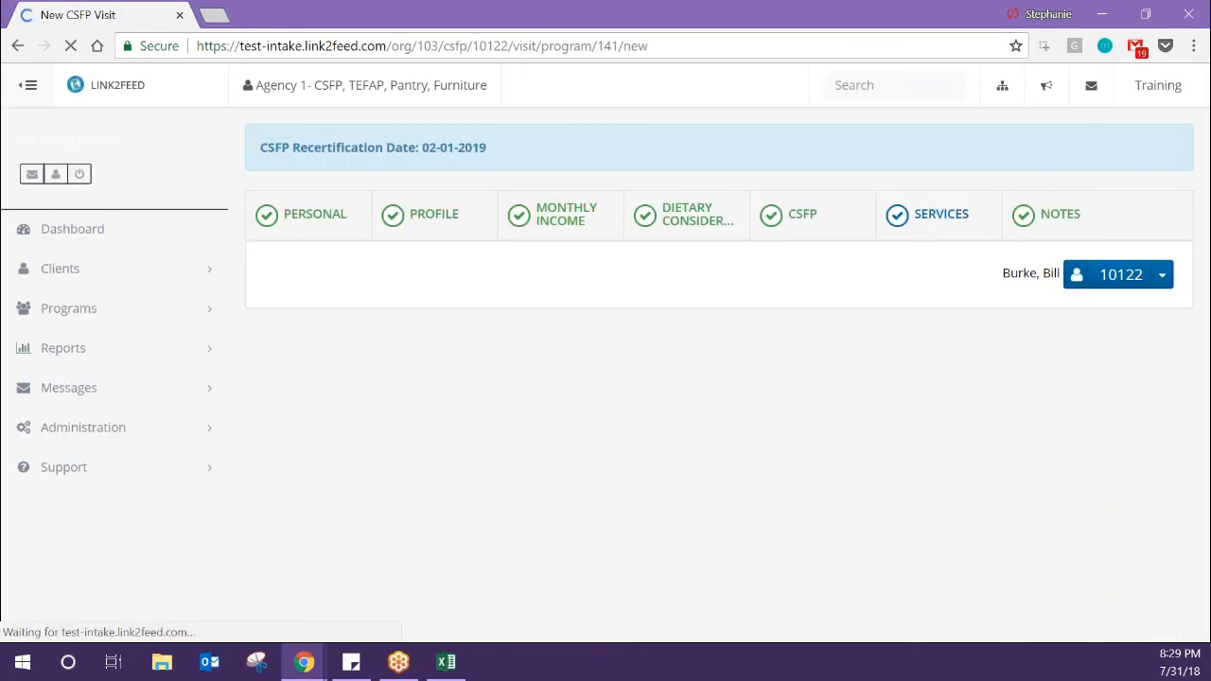
Scroll through the loaded New CSFP Visit form, checking Cheese and Milk under Foods Provided.
scroll(822, 451, "down", 1)
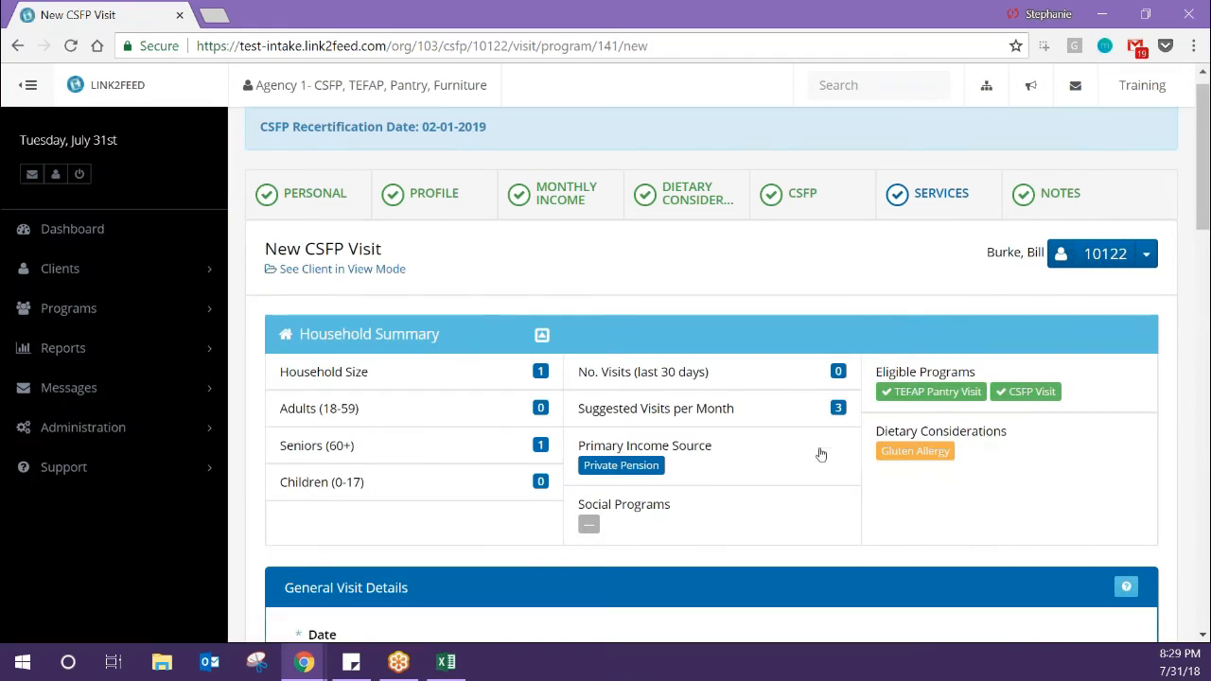
scroll(821, 441, "down", 8)
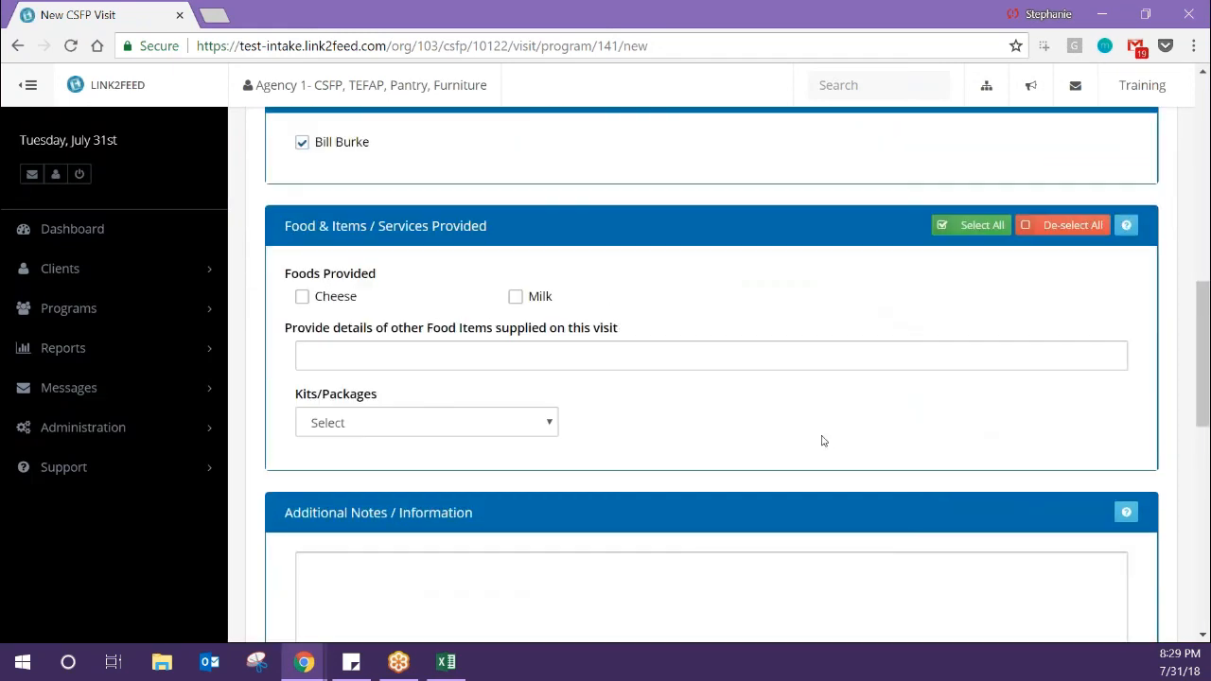
scroll(822, 440, "up", 9)
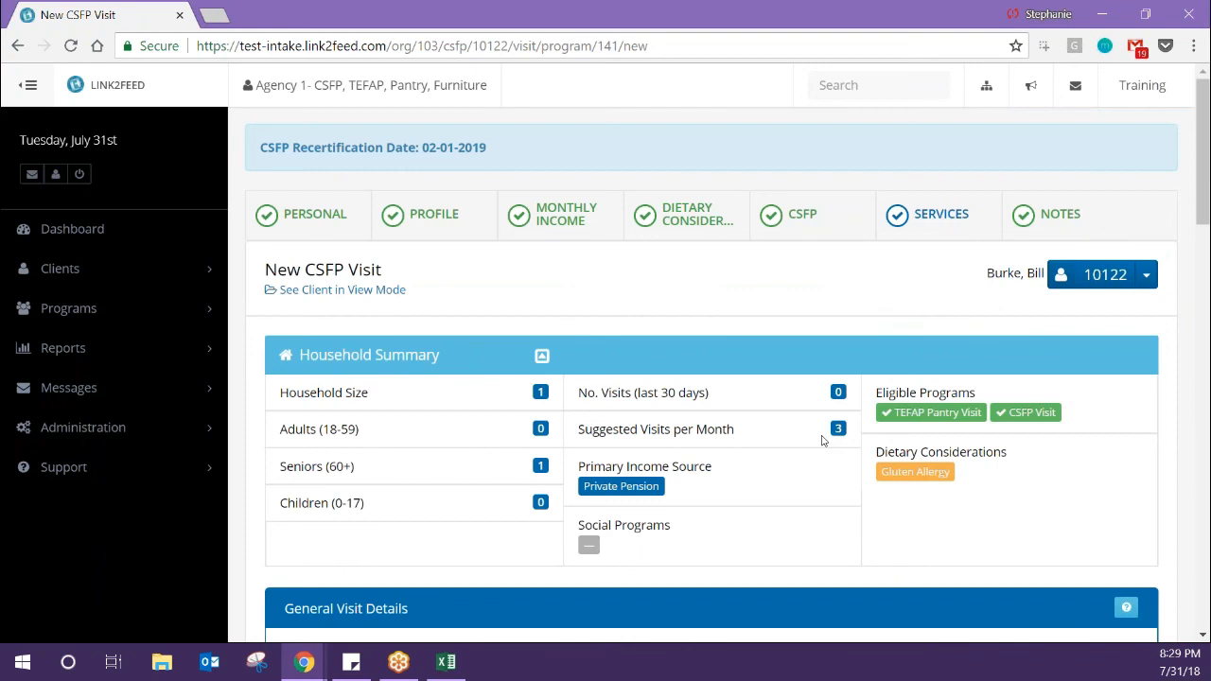